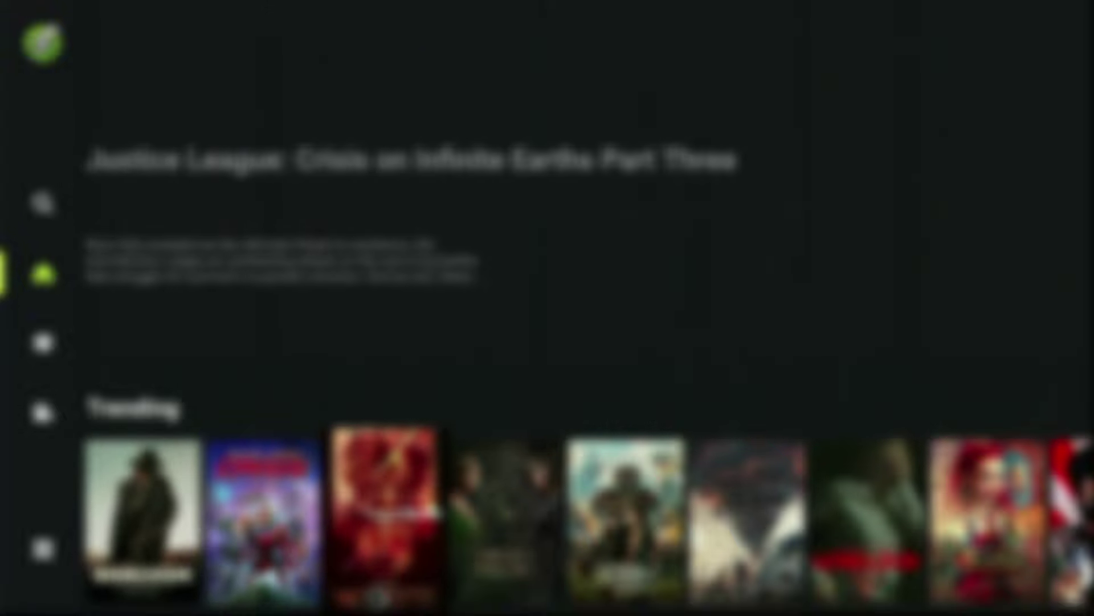
# Scroll right along the Trending row of movie posters in the streaming app
pyautogui.press('Right')
pyautogui.press('Right')
pyautogui.press('Right')
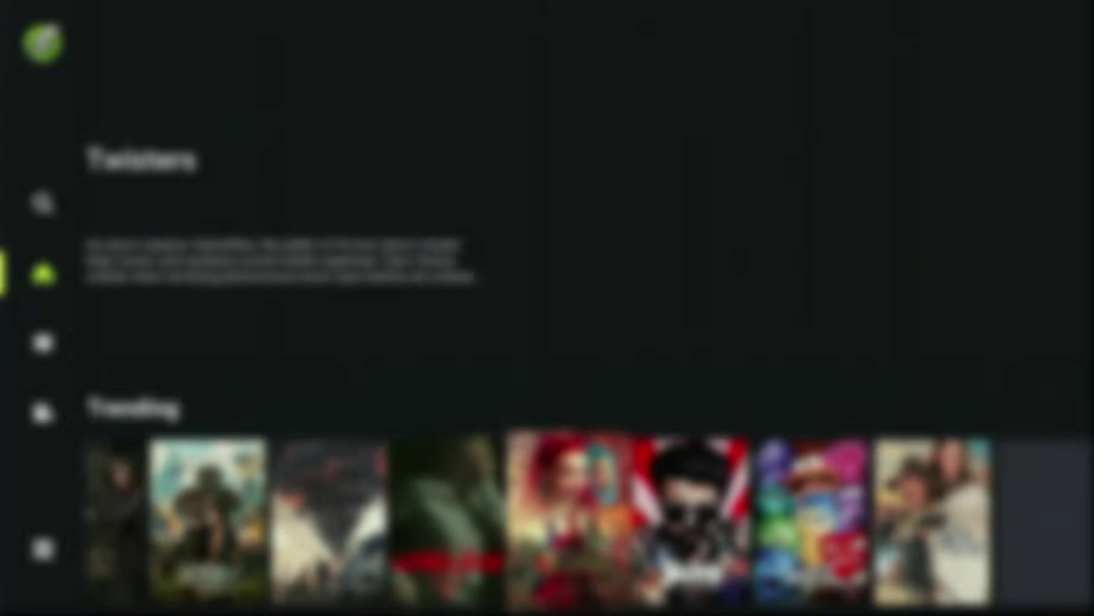
pyautogui.press('Right')
pyautogui.press('Right')
pyautogui.press('Right')
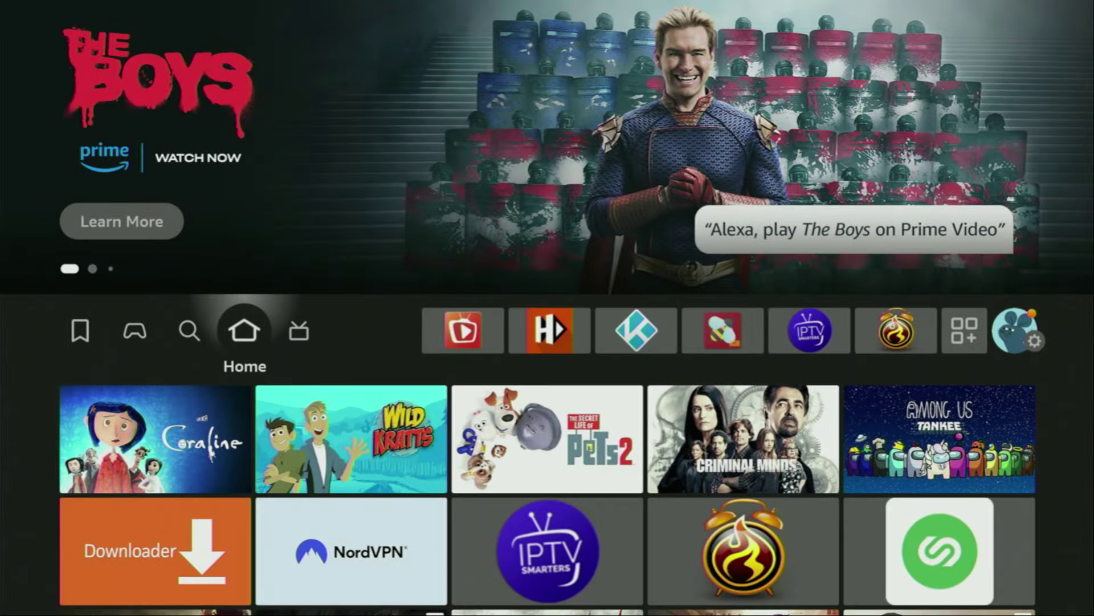
# In Find > Search, enter 'Do' on the on-screen keyboard and pick the Downloader suggestion
pyautogui.press('Left')
pyautogui.press('Down')
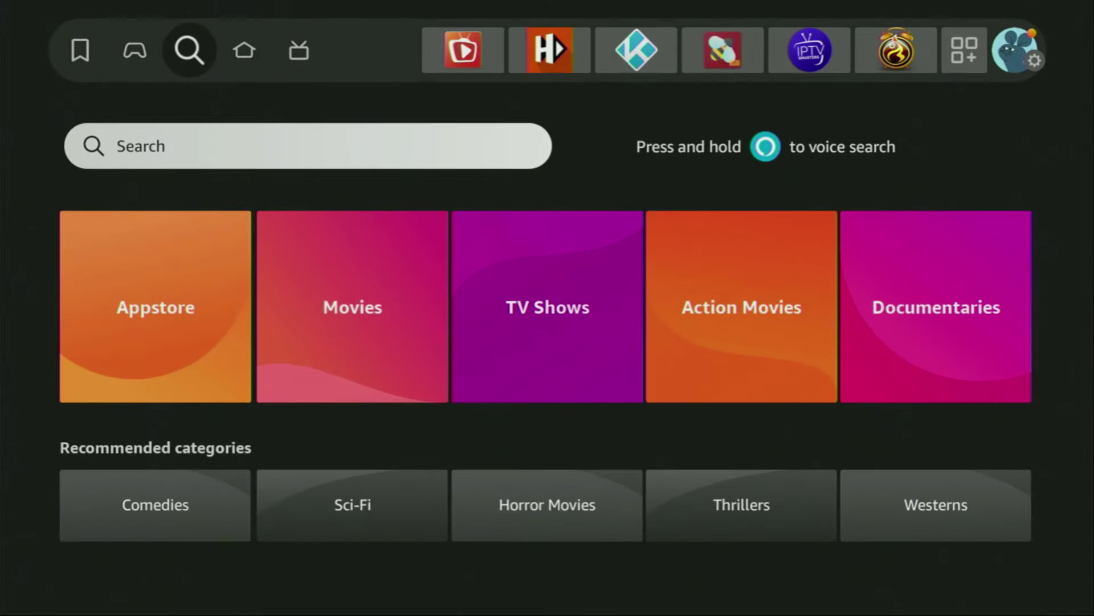
pyautogui.press('Return')
pyautogui.press('Right')
pyautogui.press('Right')
pyautogui.press('Right')
pyautogui.press('Return')
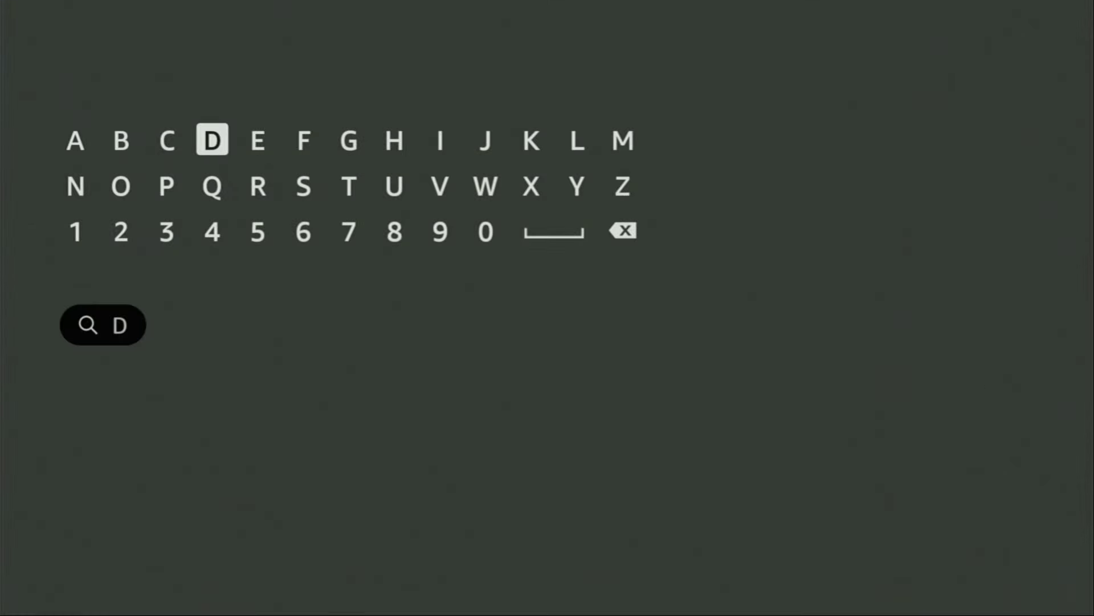
pyautogui.press('Down')
pyautogui.press('Left')
pyautogui.press('Left')
pyautogui.press('Return')
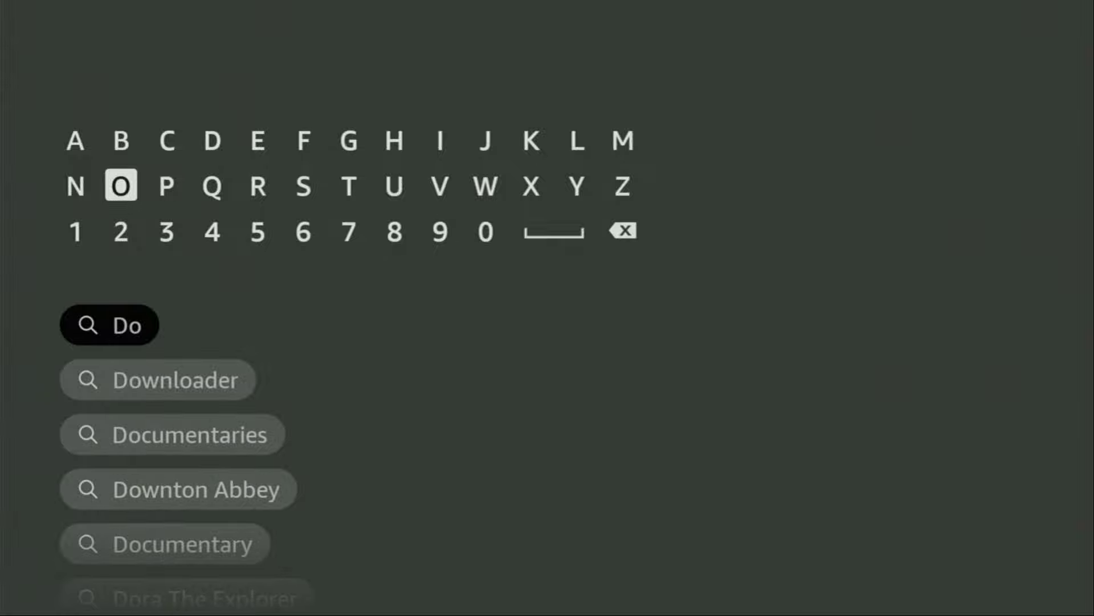
pyautogui.press('Down')
pyautogui.press('Down')
pyautogui.press('Down')
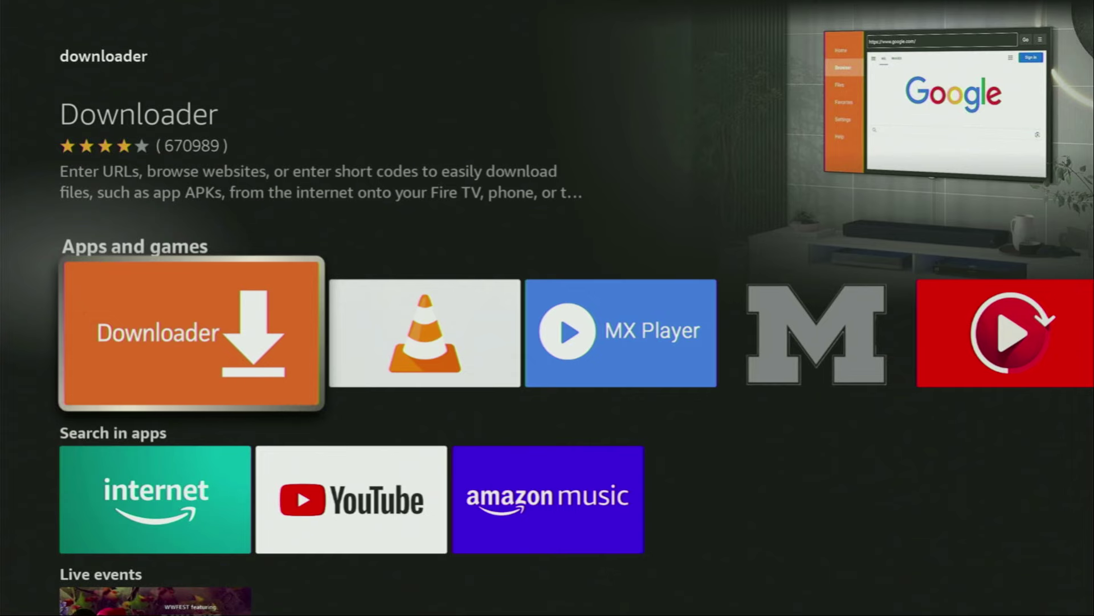
# Leave the search results, go to the Settings gear and enter My Fire TV
pyautogui.press('Return')
pyautogui.press('Right')
pyautogui.press('Right')
pyautogui.press('Right')
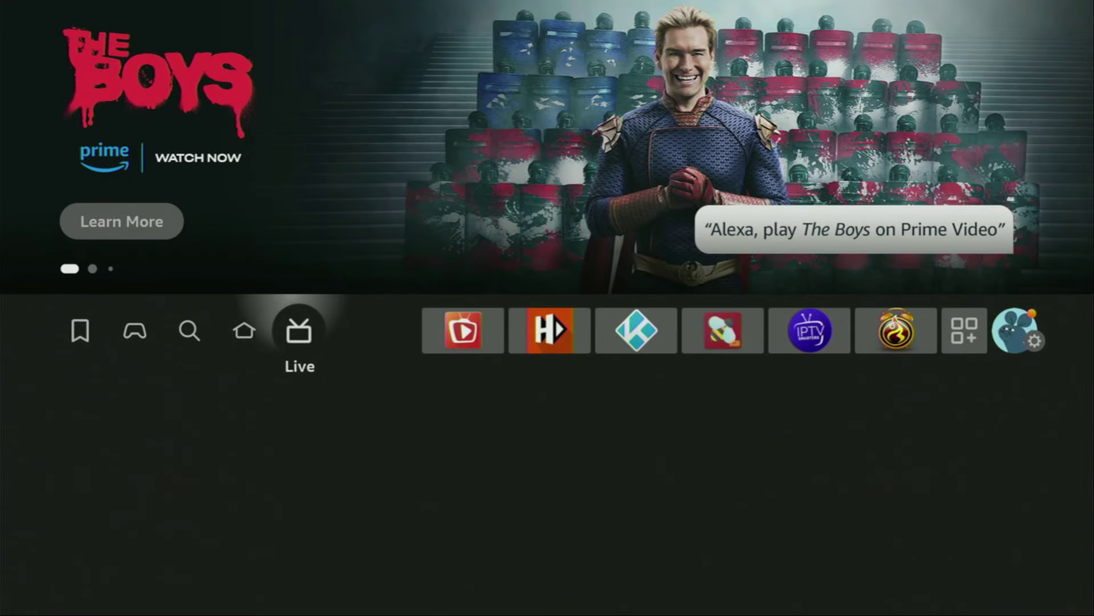
pyautogui.press('Right')
pyautogui.press('Right')
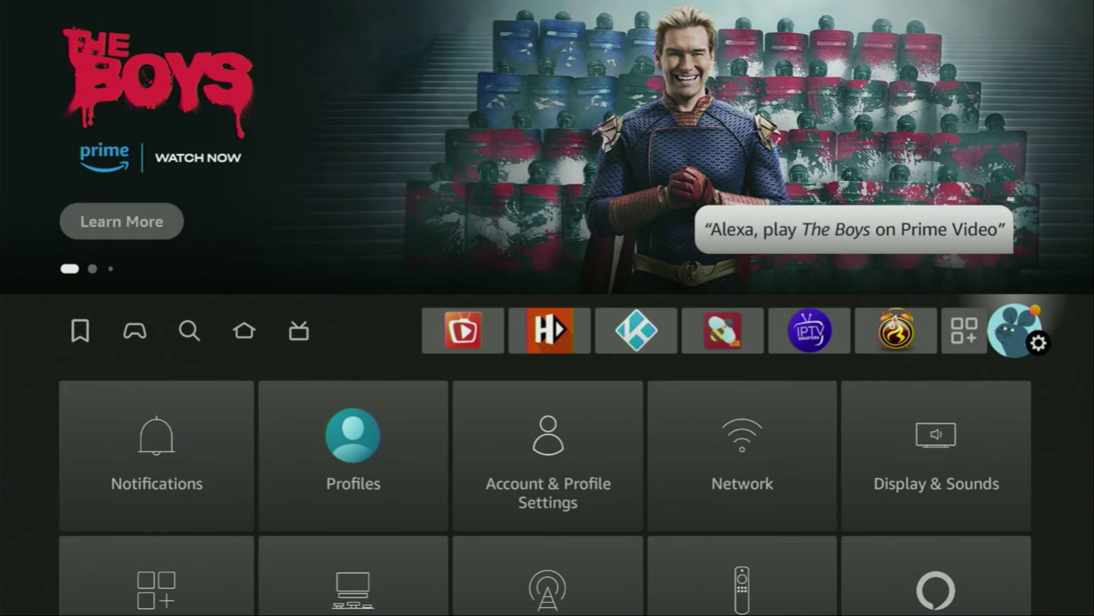
pyautogui.press('Down')
pyautogui.press('Down')
pyautogui.press('Down')
pyautogui.press('Right')
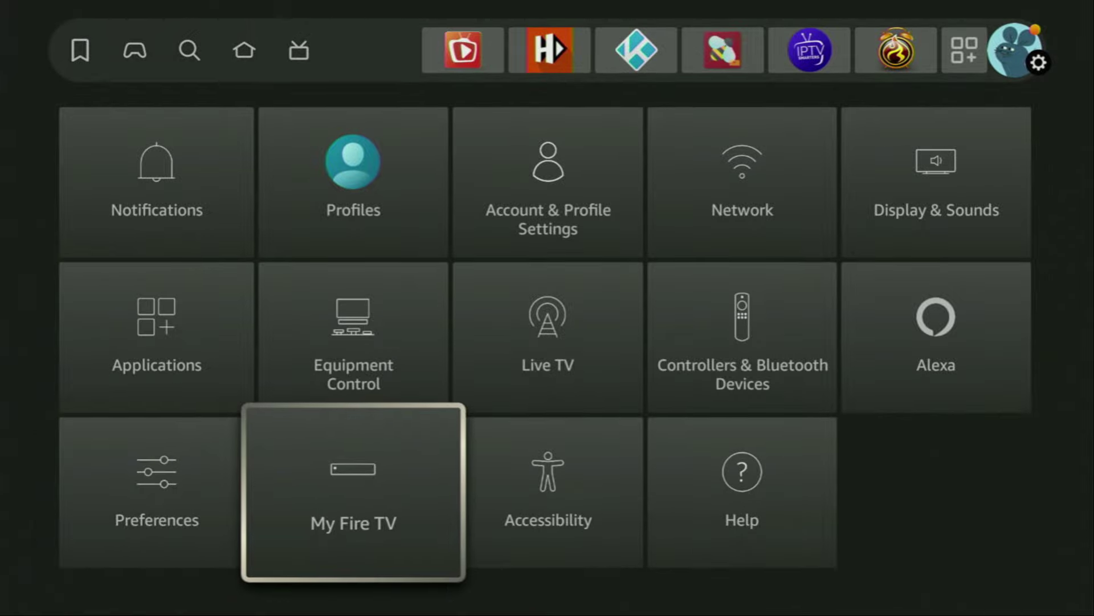
pyautogui.press('Return')
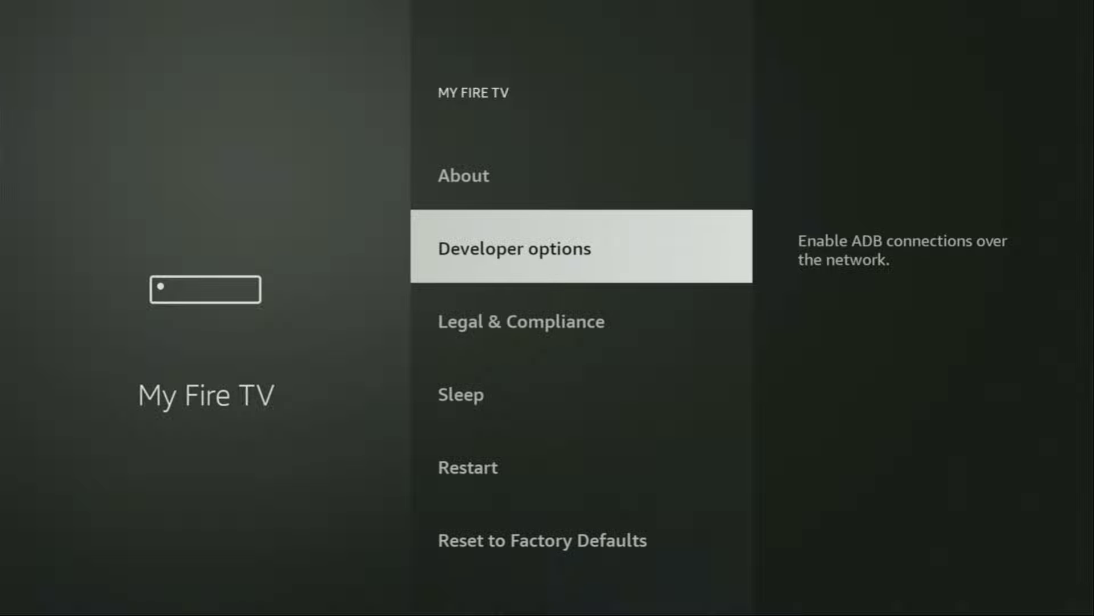
pyautogui.press('Up')
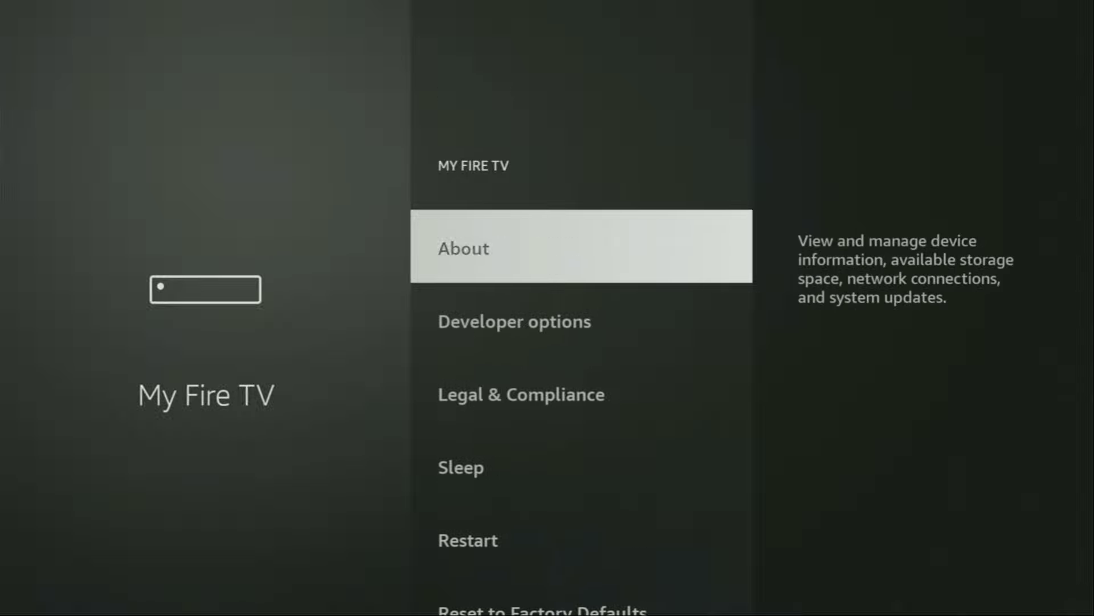
pyautogui.press('Return')
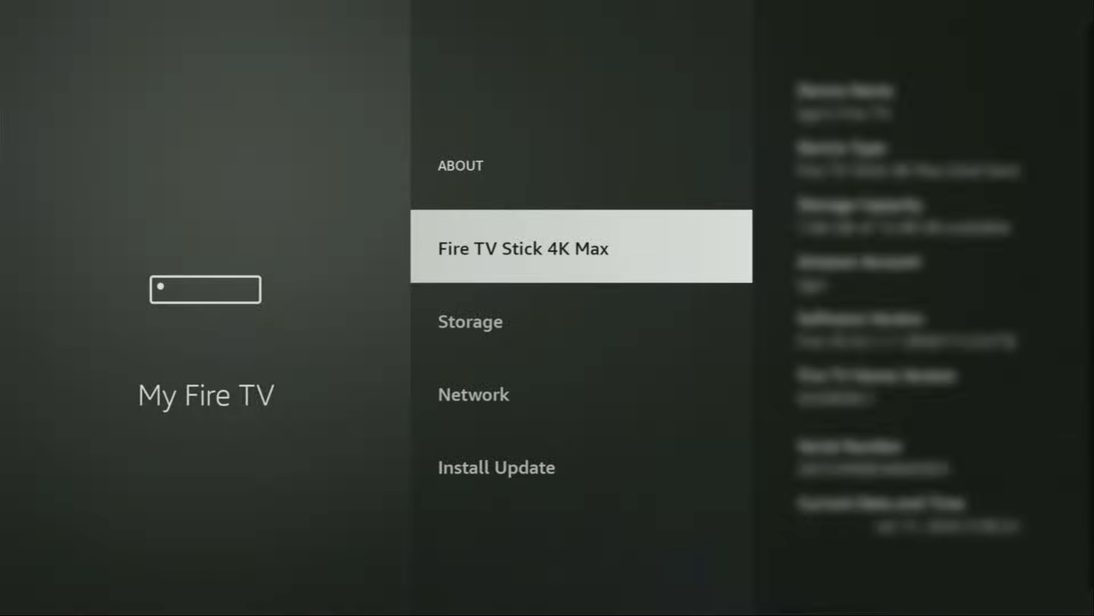
pyautogui.press('Return')
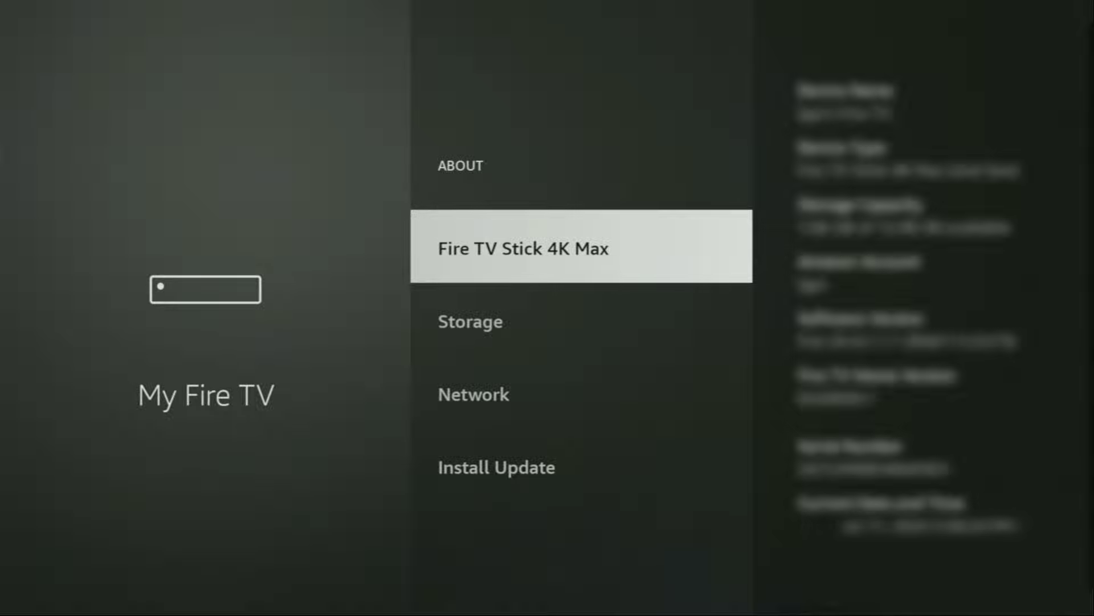
pyautogui.press('Escape')
pyautogui.press('Down')
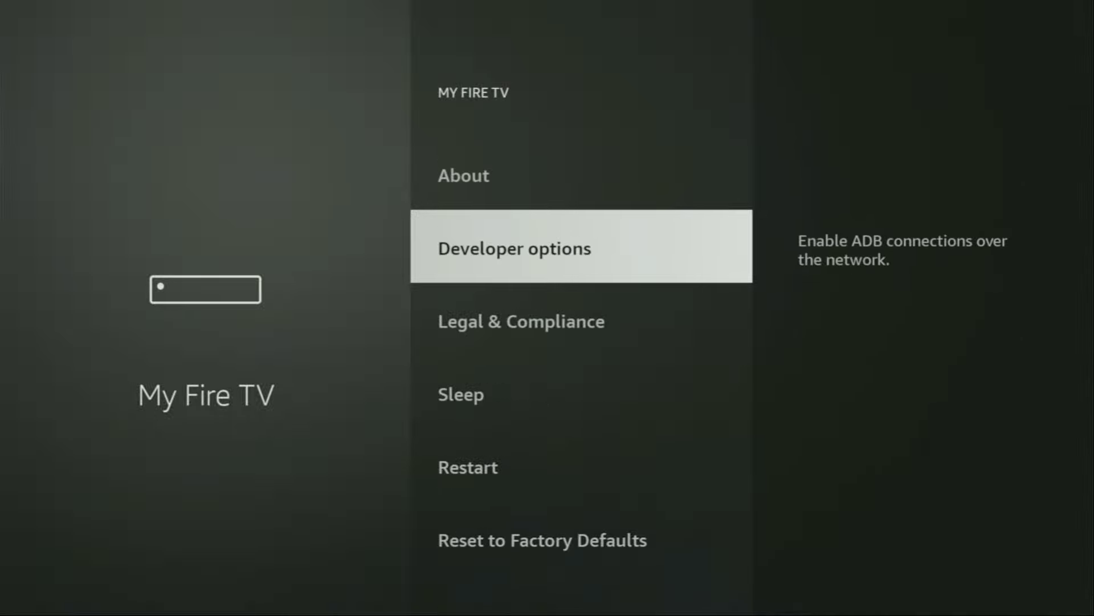
# In Developer options, keep ADB debugging on and Downloader ON under Install unknown apps
pyautogui.press('Return')
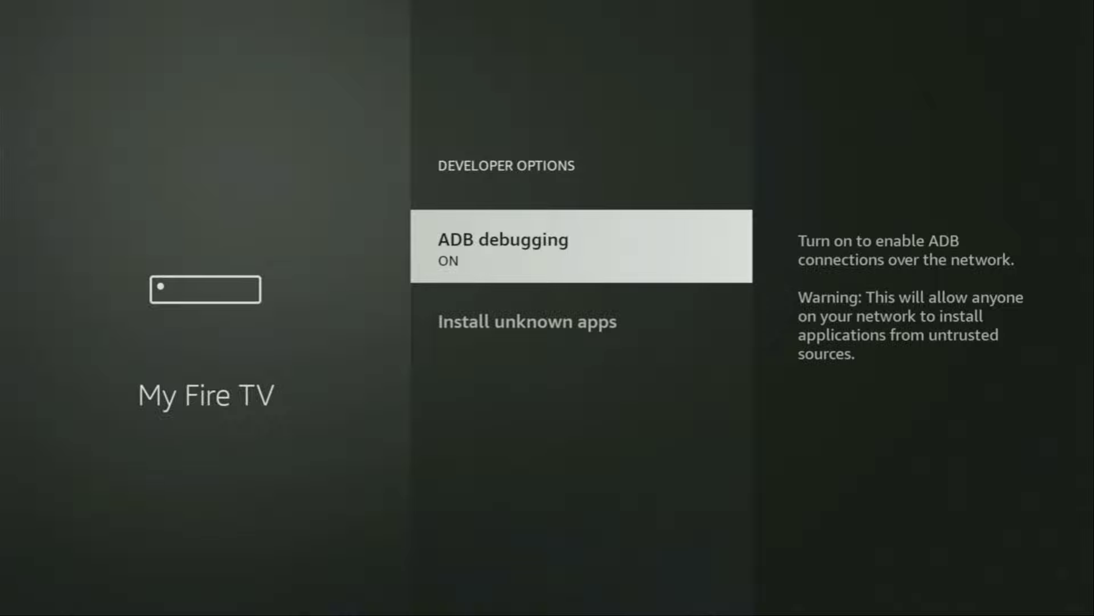
pyautogui.press('Return')
pyautogui.press('Down')
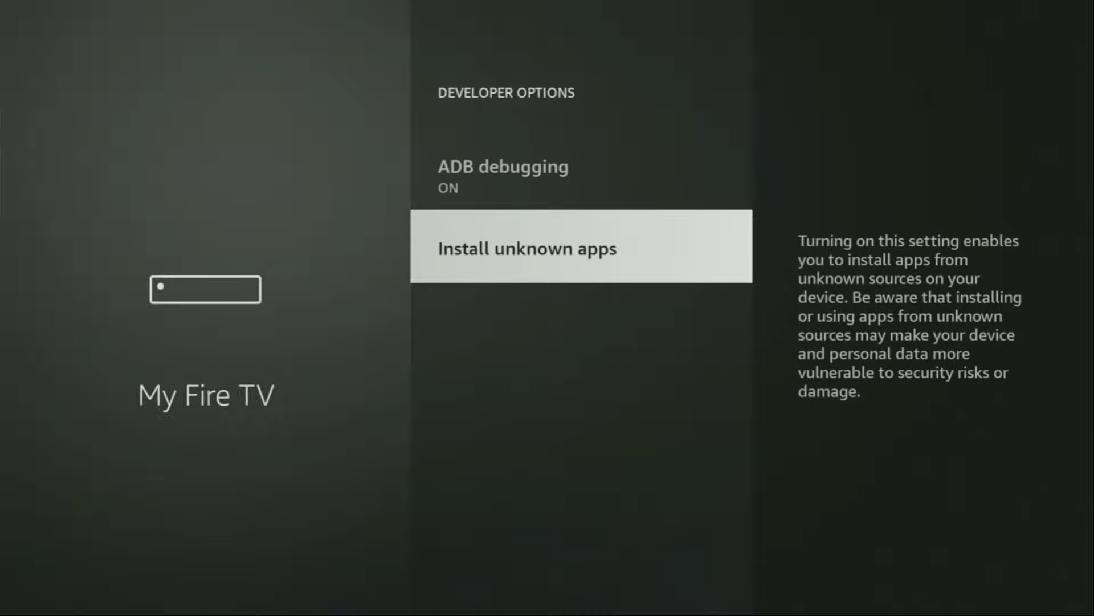
pyautogui.press('Return')
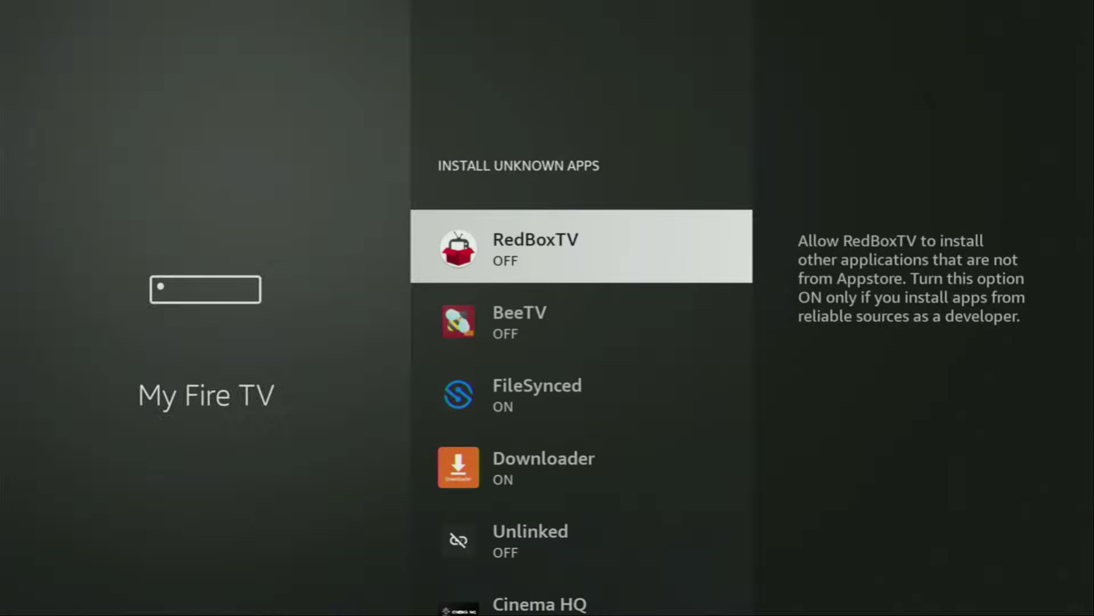
pyautogui.press('Down')
pyautogui.press('Down')
pyautogui.press('Down')
pyautogui.press('Return')
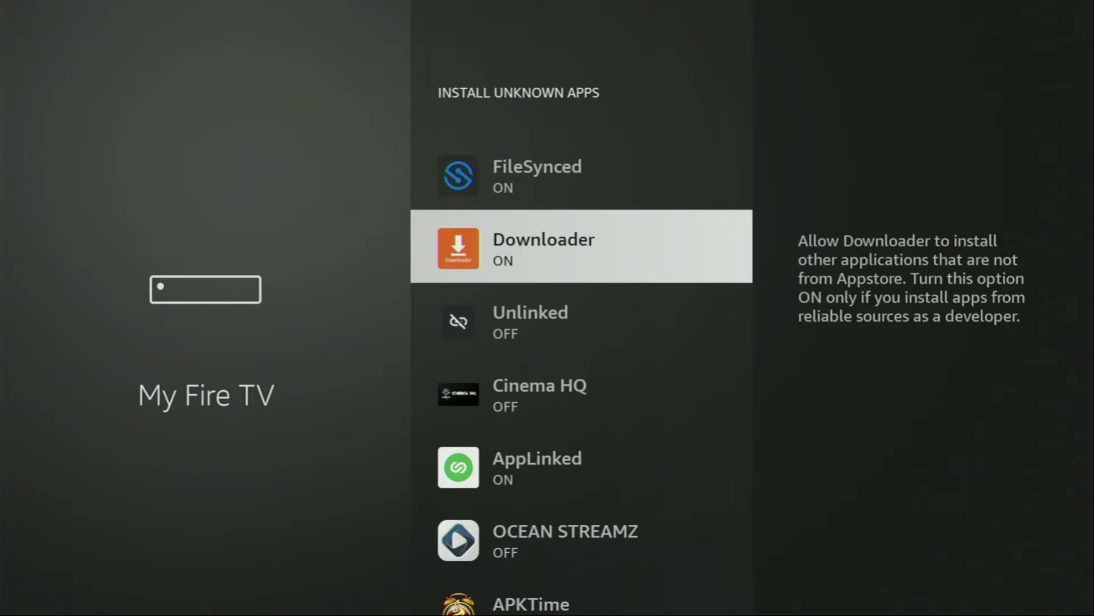
# From Home, open Your Apps & Channels and highlight the NordVPN tile
pyautogui.press('Home')
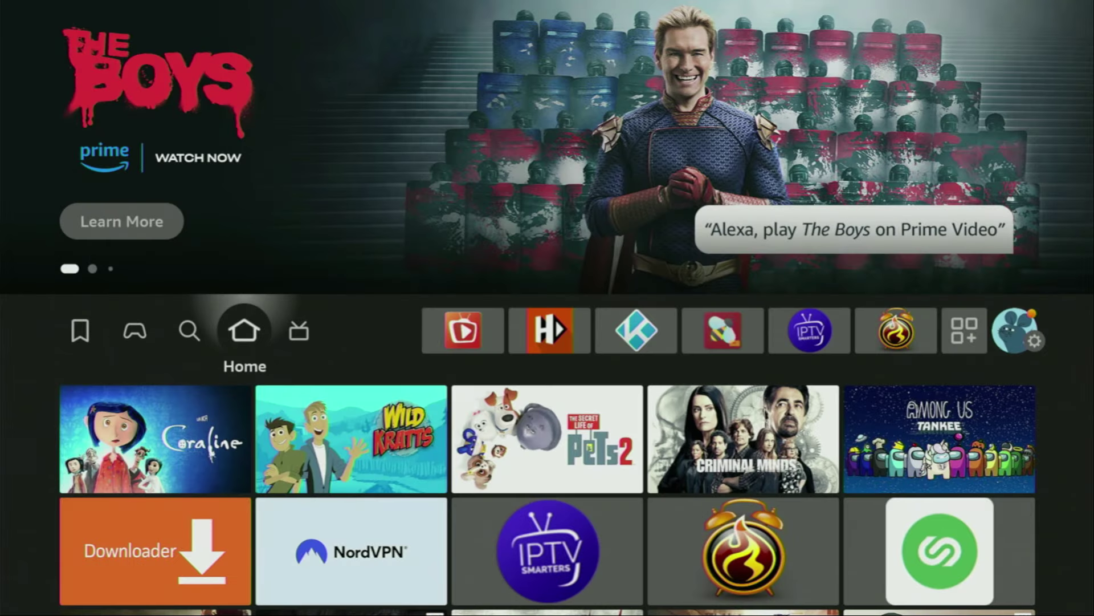
pyautogui.press('Right')
pyautogui.press('Right')
pyautogui.press('Right')
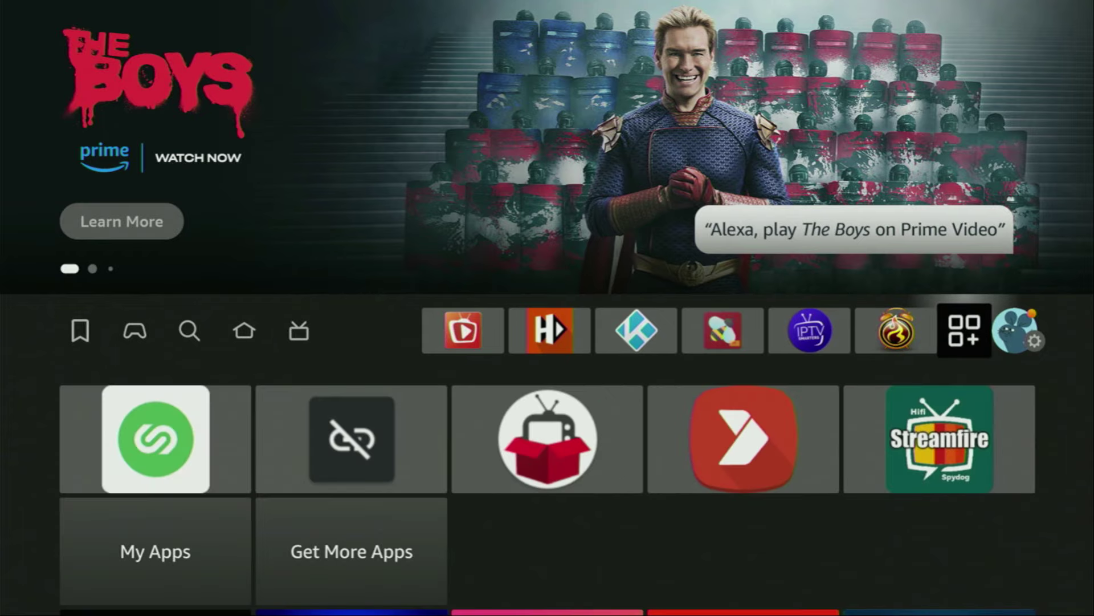
pyautogui.press('Return')
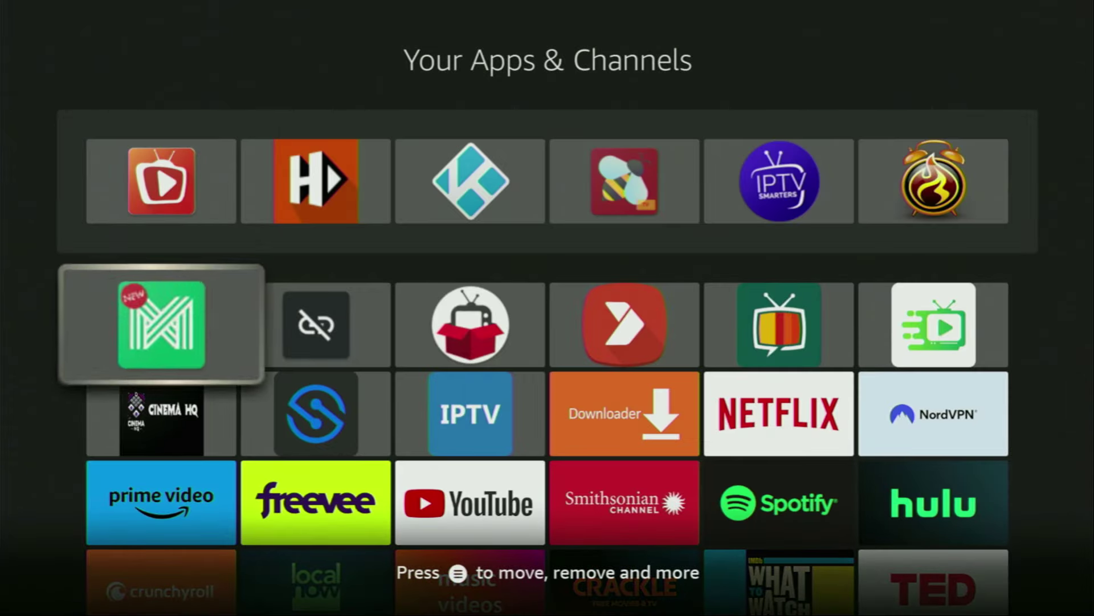
pyautogui.press('Down')
pyautogui.press('Right')
pyautogui.press('Right')
pyautogui.press('Right')
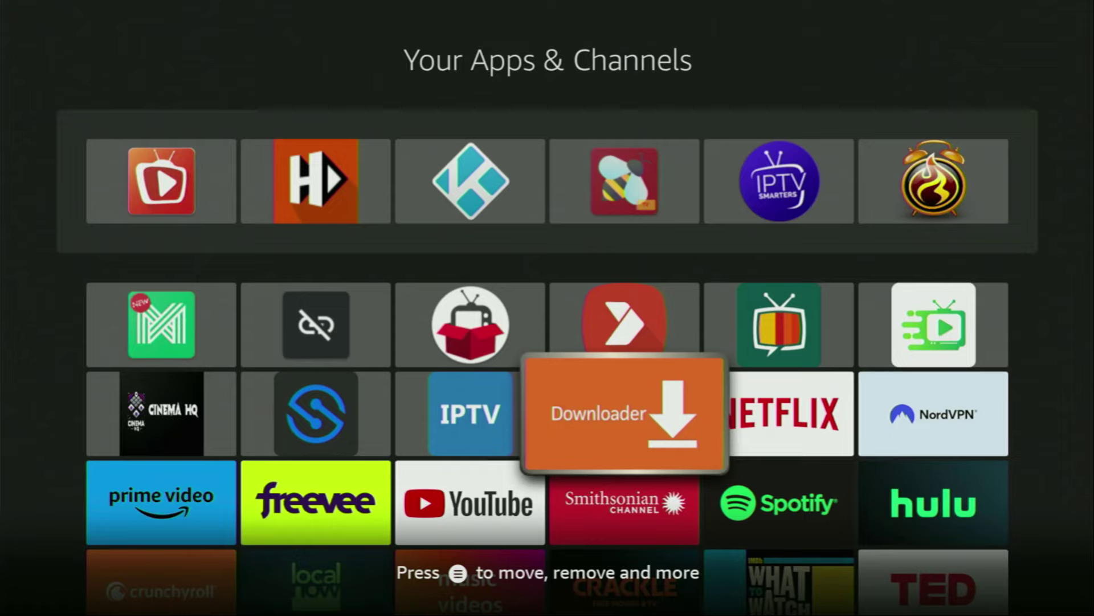
pyautogui.press('Right')
pyautogui.press('Right')
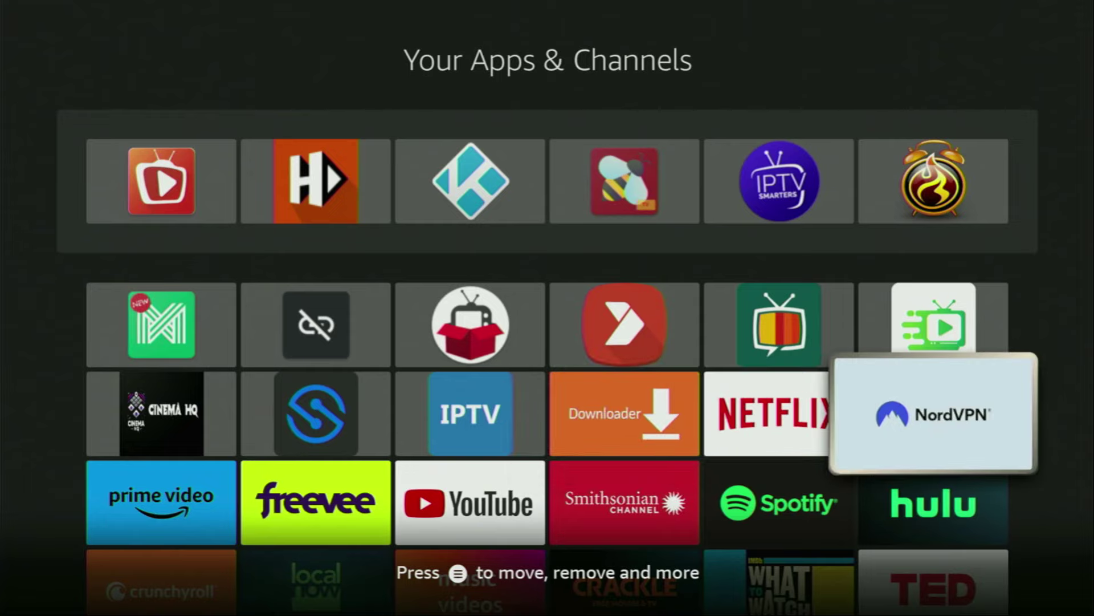
# Launch NordVPN, glance at the suggested servers, and open the Countries list
pyautogui.press('Return')
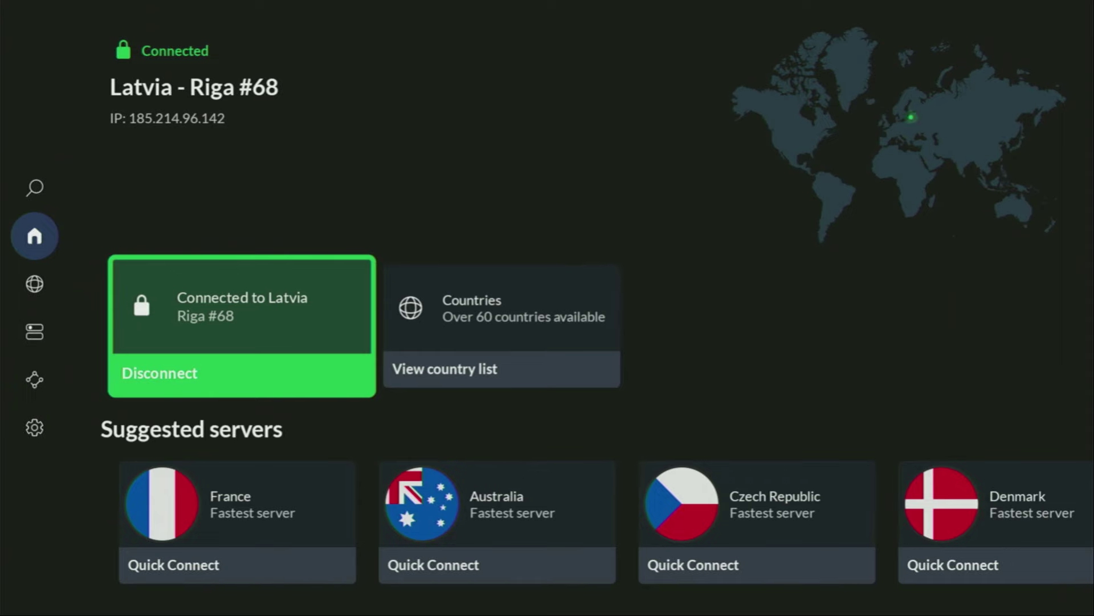
pyautogui.press('Down')
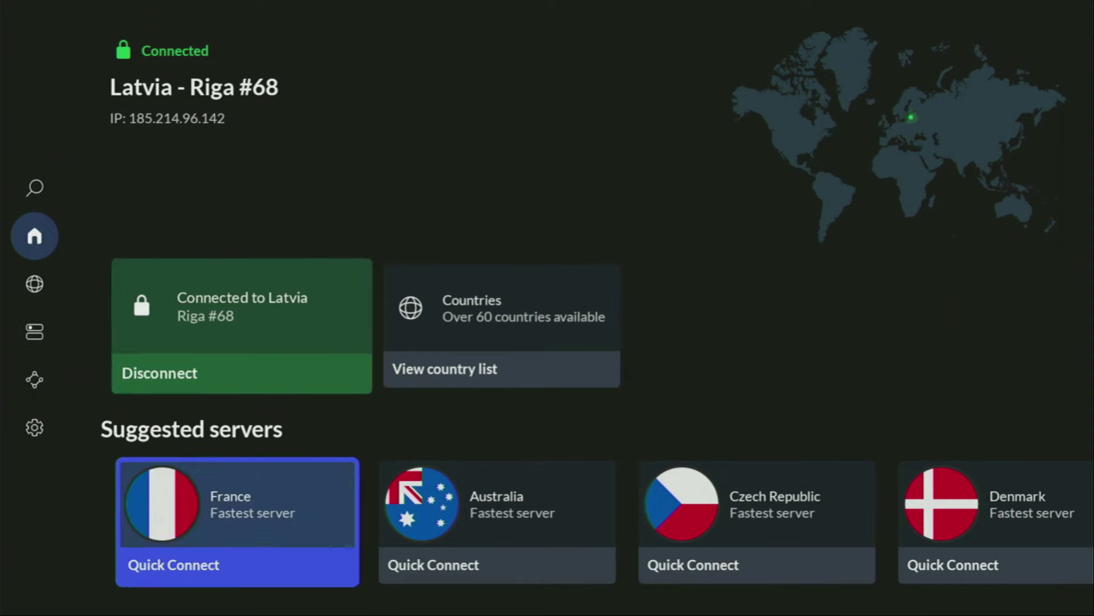
pyautogui.press('Right')
pyautogui.press('Right')
pyautogui.press('Up')
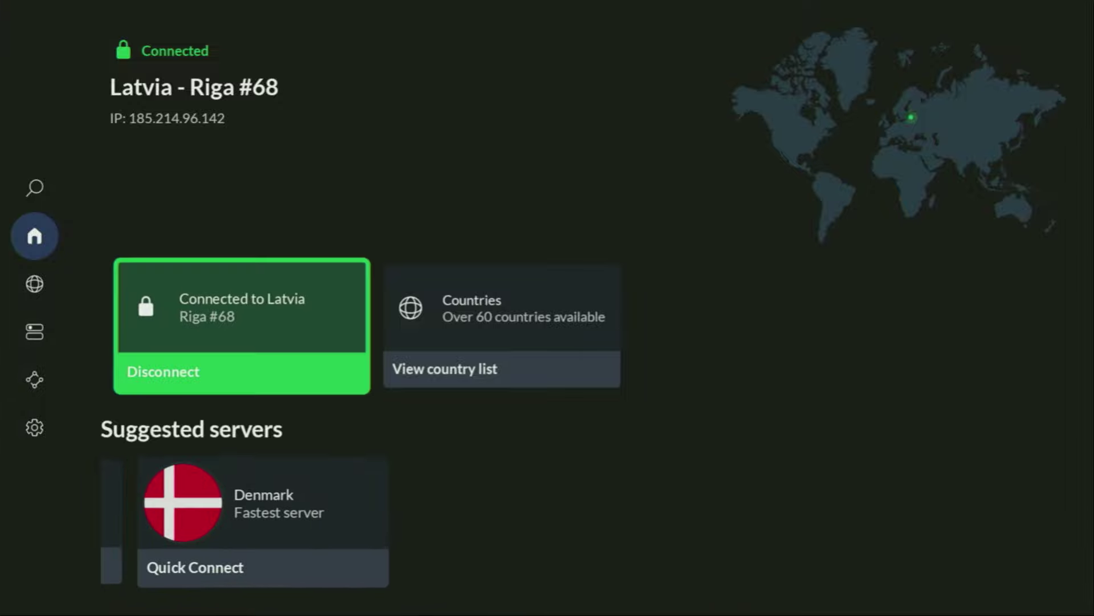
pyautogui.press('Right')
pyautogui.press('Return')
# Browse the A–C rows to Denmark and quick-connect to the Denmark Copenhagen server
pyautogui.press('Right')
pyautogui.press('Right')
pyautogui.press('Right')
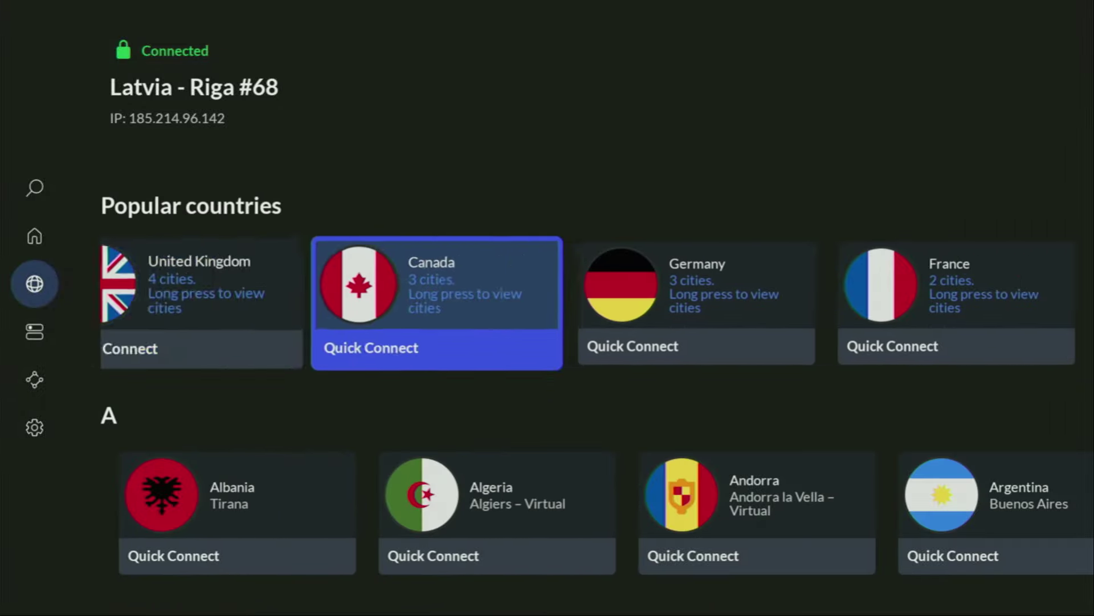
pyautogui.press('Down')
pyautogui.press('Right')
pyautogui.press('Right')
pyautogui.press('Right')
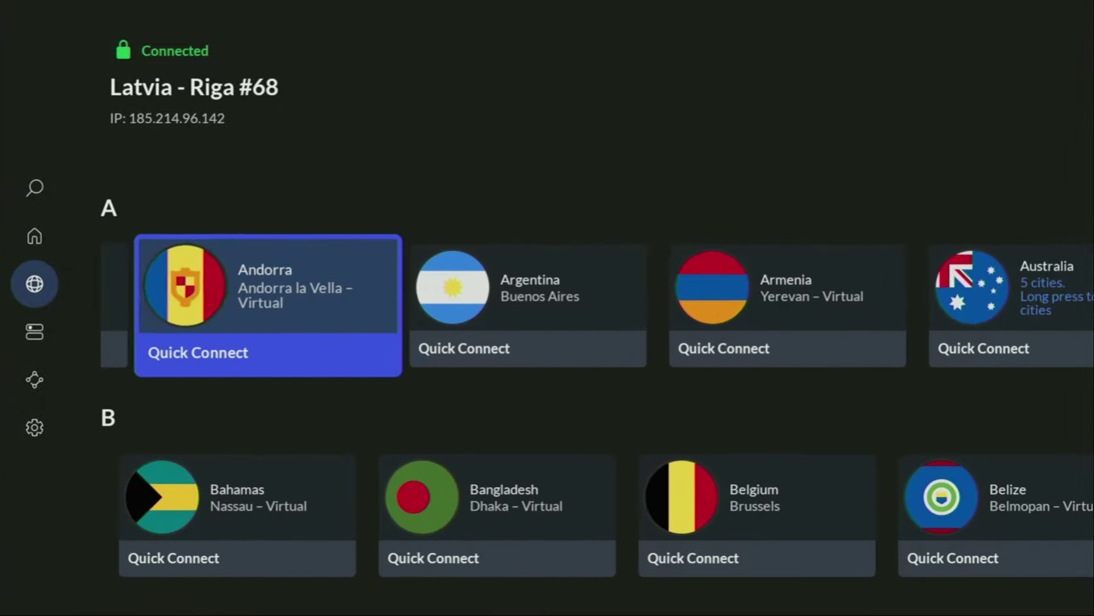
pyautogui.press('Down')
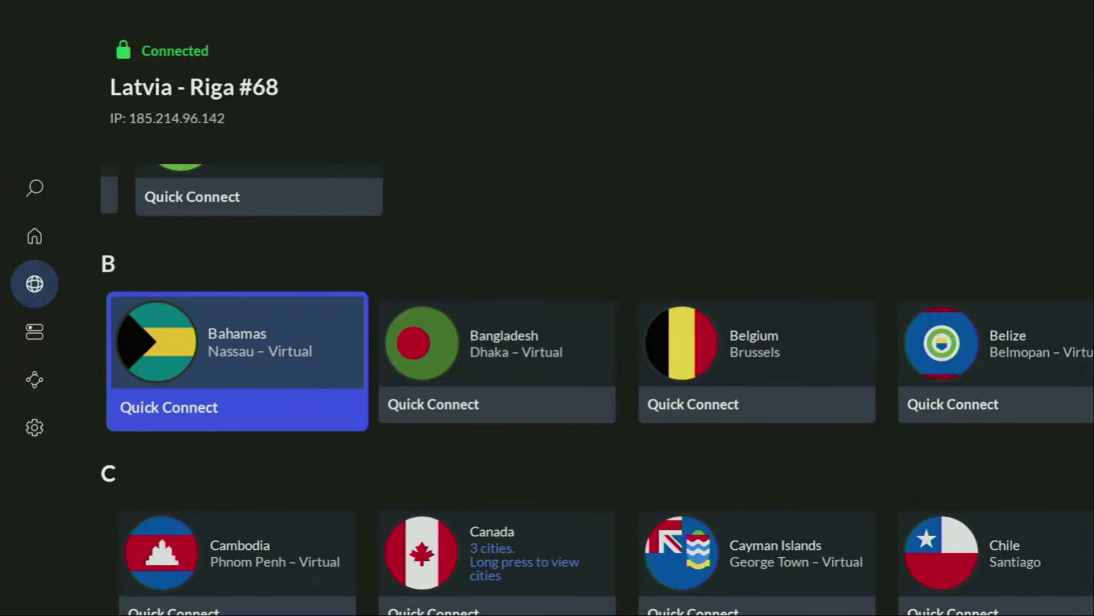
pyautogui.press('Right')
pyautogui.press('Right')
pyautogui.press('Right')
pyautogui.press('Right')
pyautogui.press('Right')
pyautogui.press('Right')
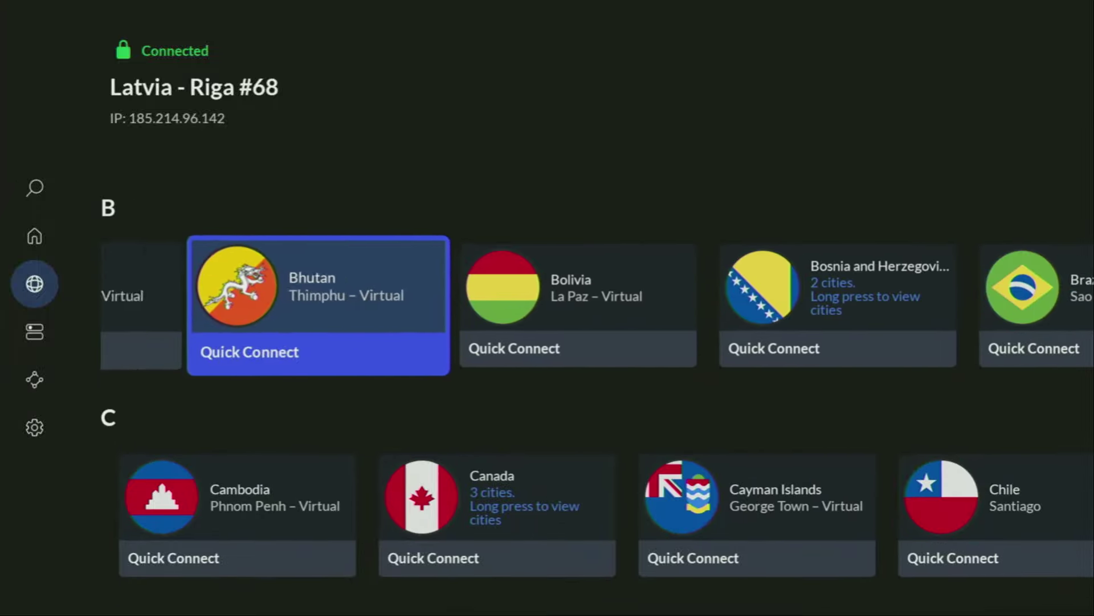
pyautogui.press('Down')
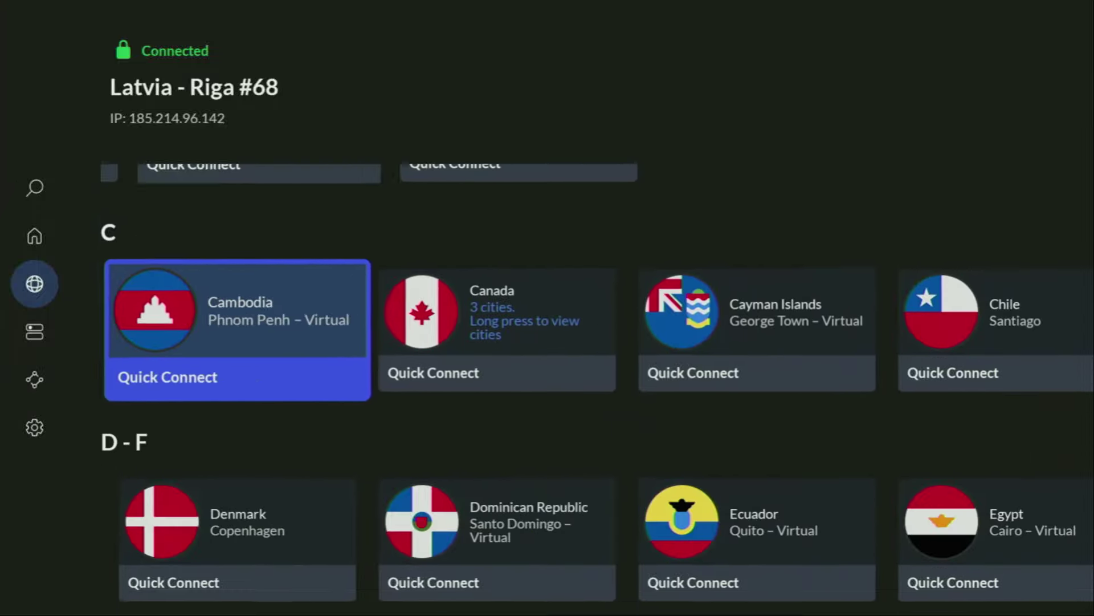
pyautogui.press('Right')
pyautogui.press('Right')
pyautogui.press('Right')
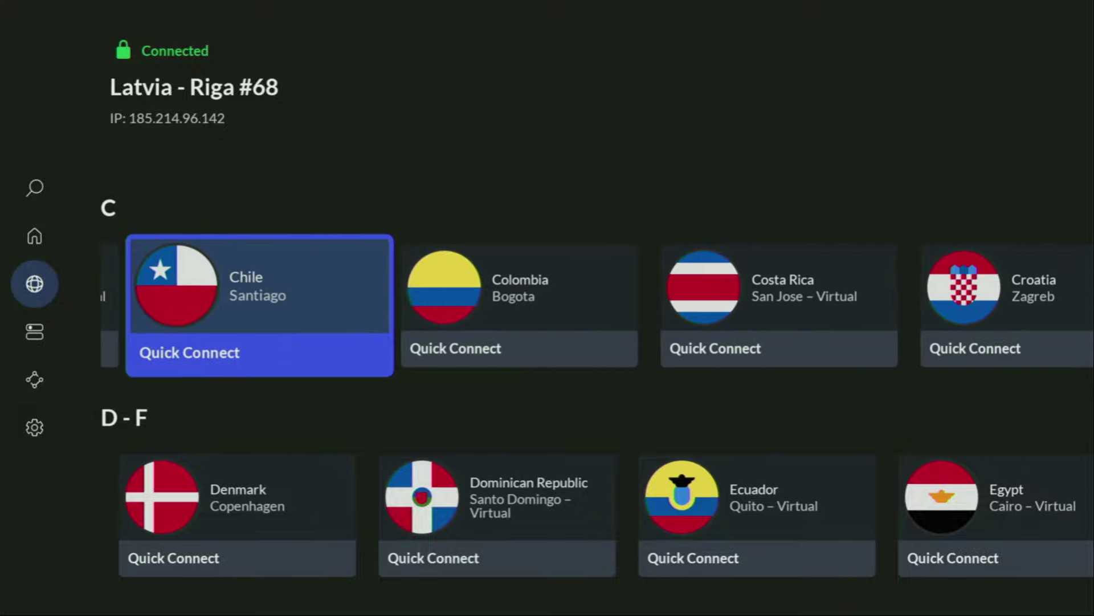
pyautogui.press('Right')
pyautogui.press('Right')
pyautogui.press('Right')
pyautogui.press('Right')
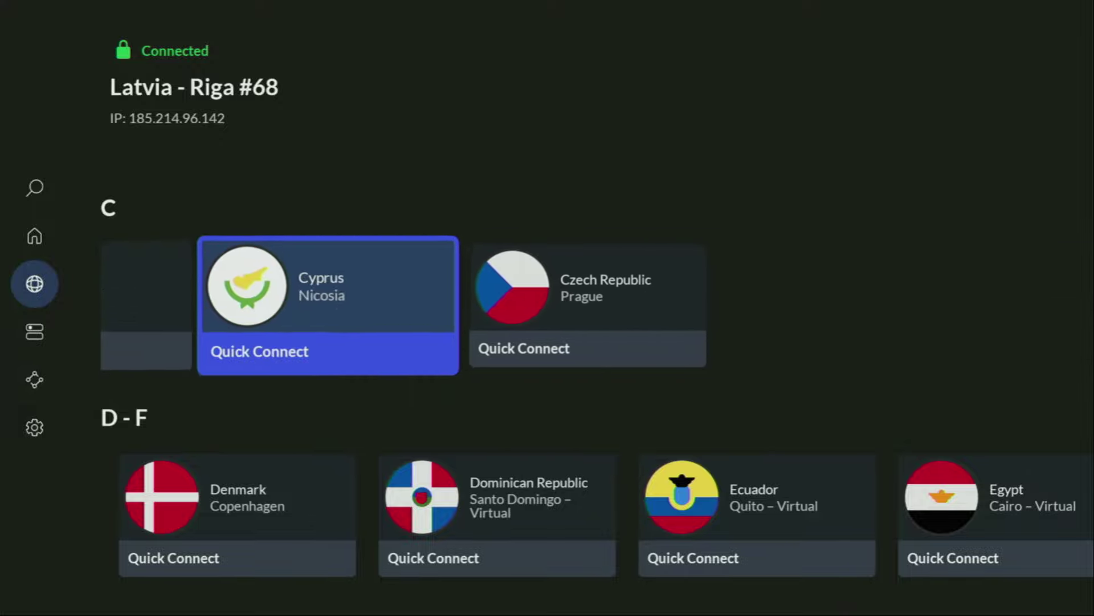
pyautogui.press('Down')
pyautogui.press('Right')
pyautogui.press('Right')
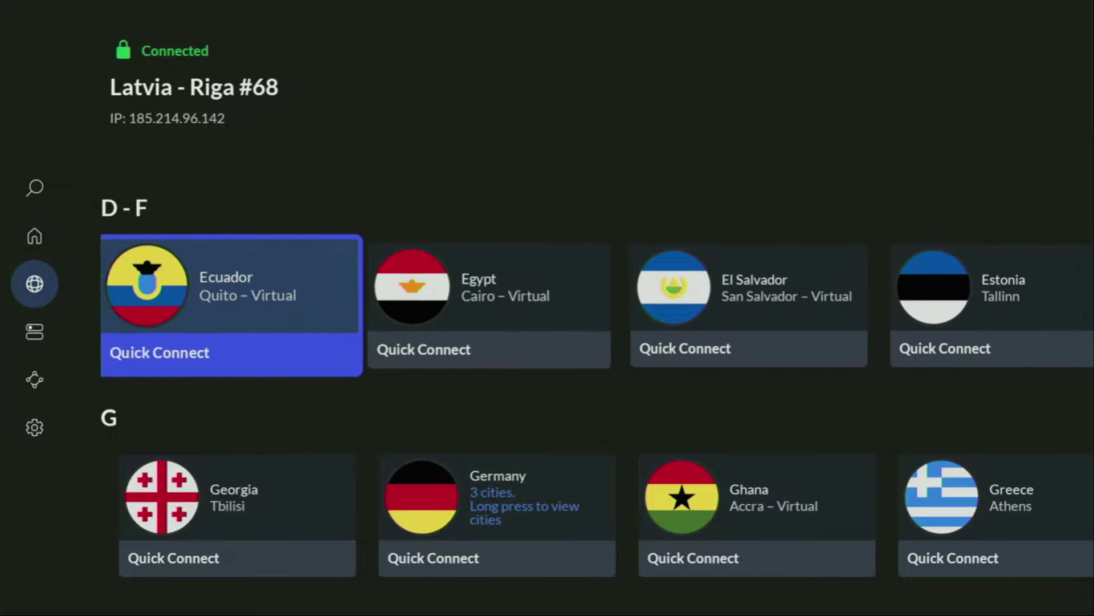
pyautogui.press('Left')
pyautogui.press('Left')
pyautogui.press('Return')
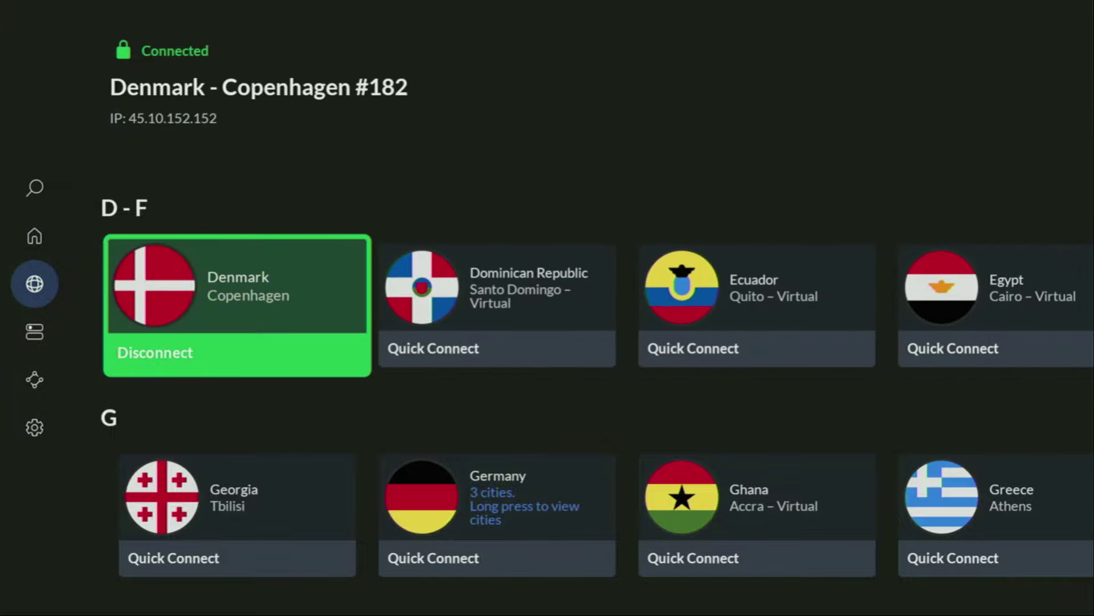
# Browse down the country list from the H countries to the R countries
pyautogui.press('Down')
pyautogui.press('Down')
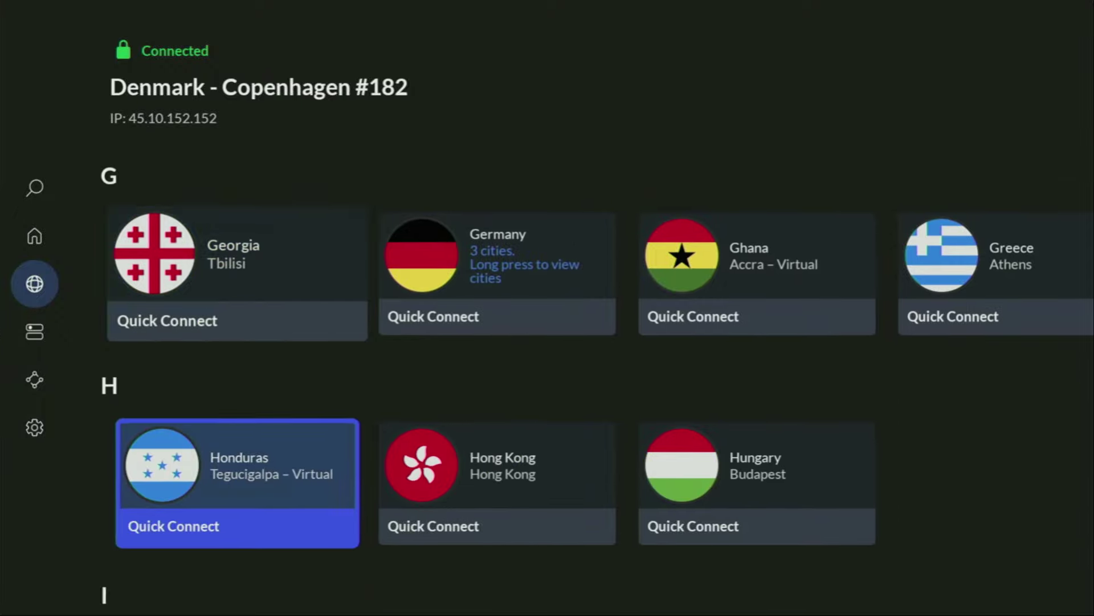
pyautogui.press('Down')
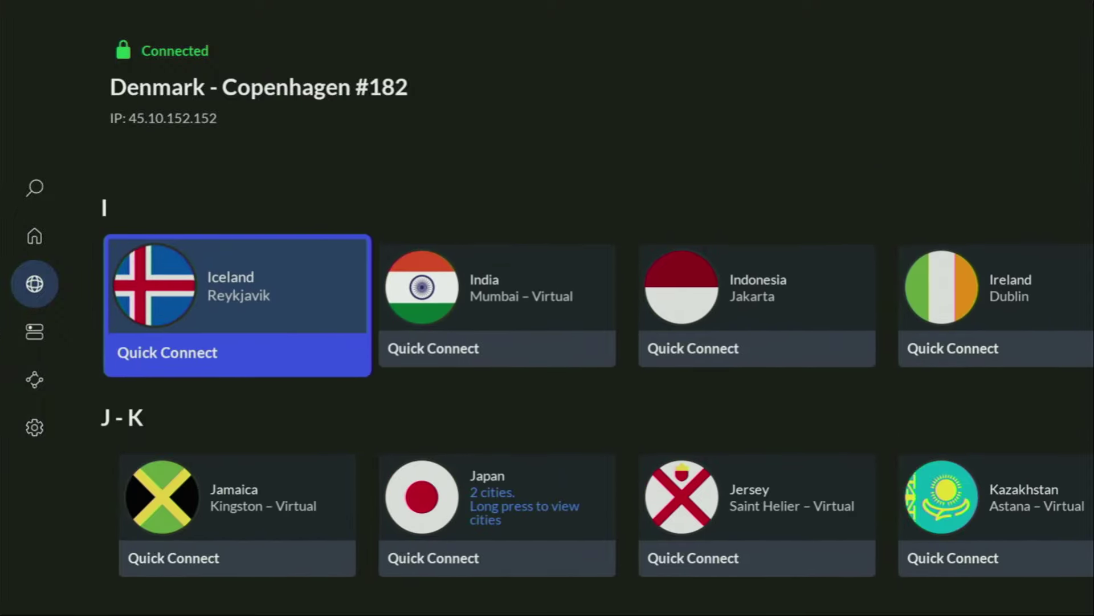
pyautogui.press('Down')
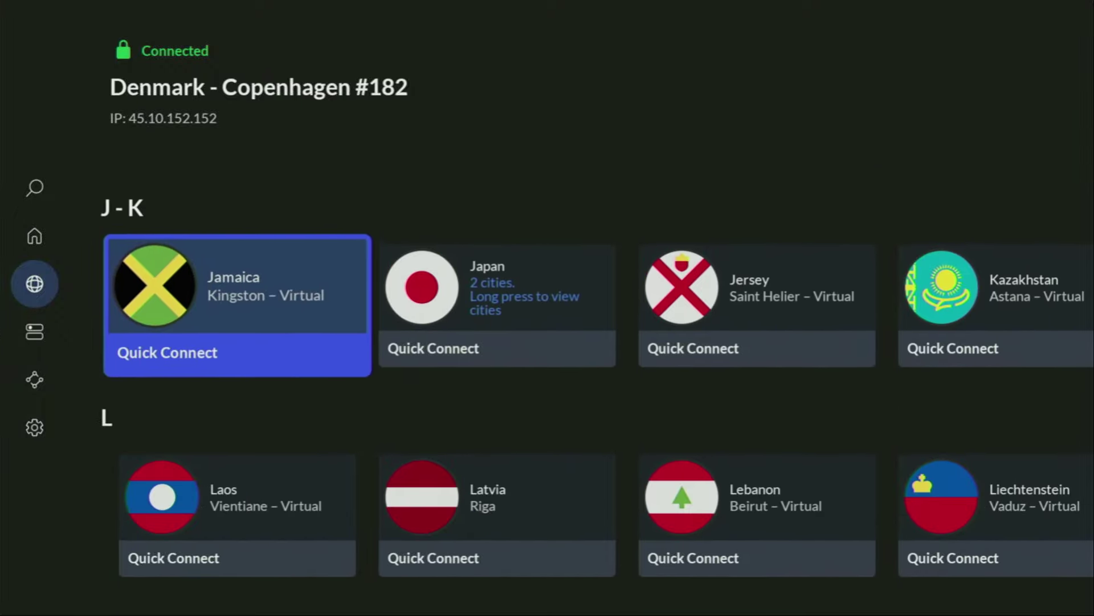
pyautogui.press('Down')
pyautogui.press('Down')
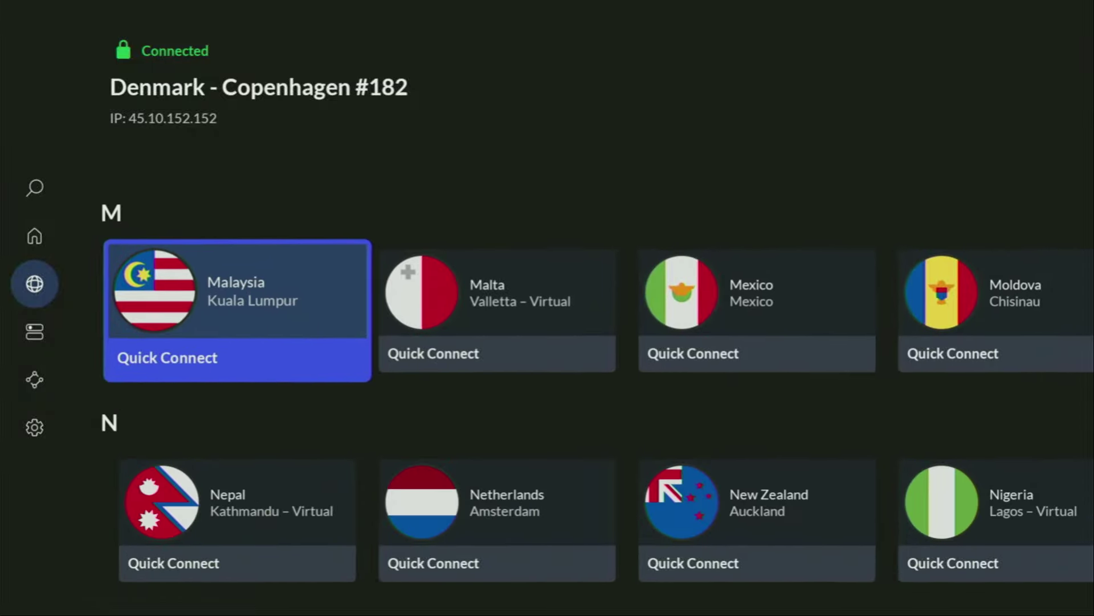
pyautogui.press('Down')
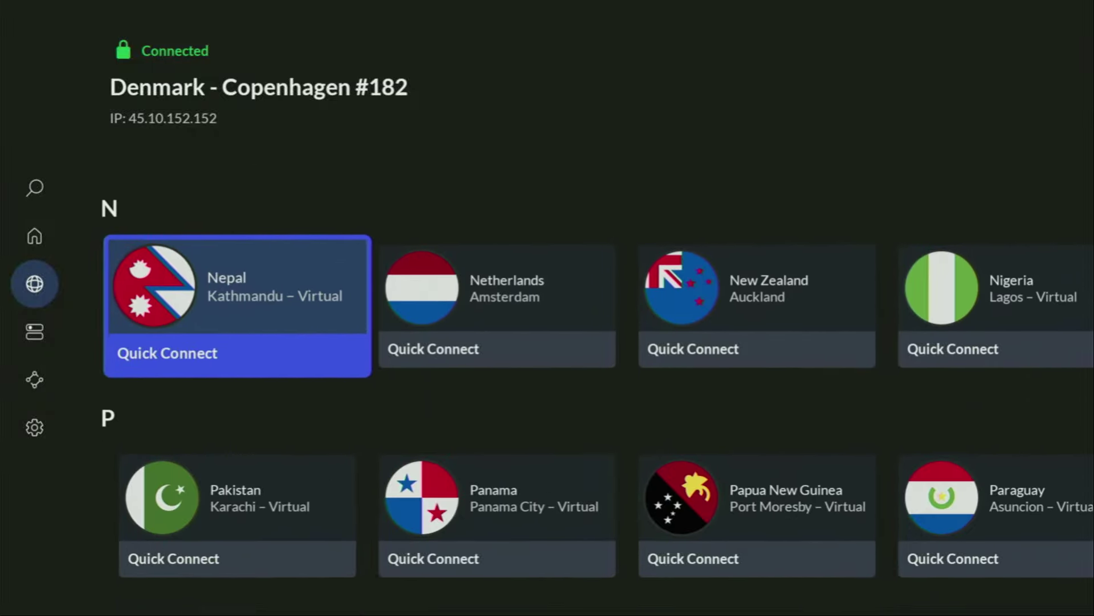
pyautogui.press('Down')
pyautogui.press('Down')
pyautogui.press('Down')
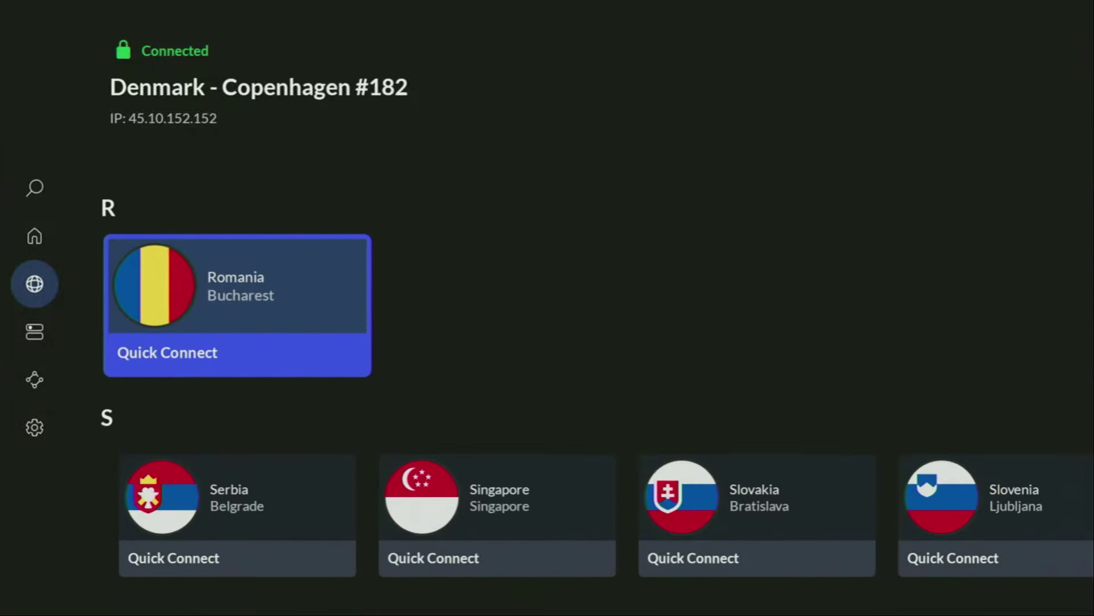
pyautogui.press('Down')
pyautogui.press('Down')
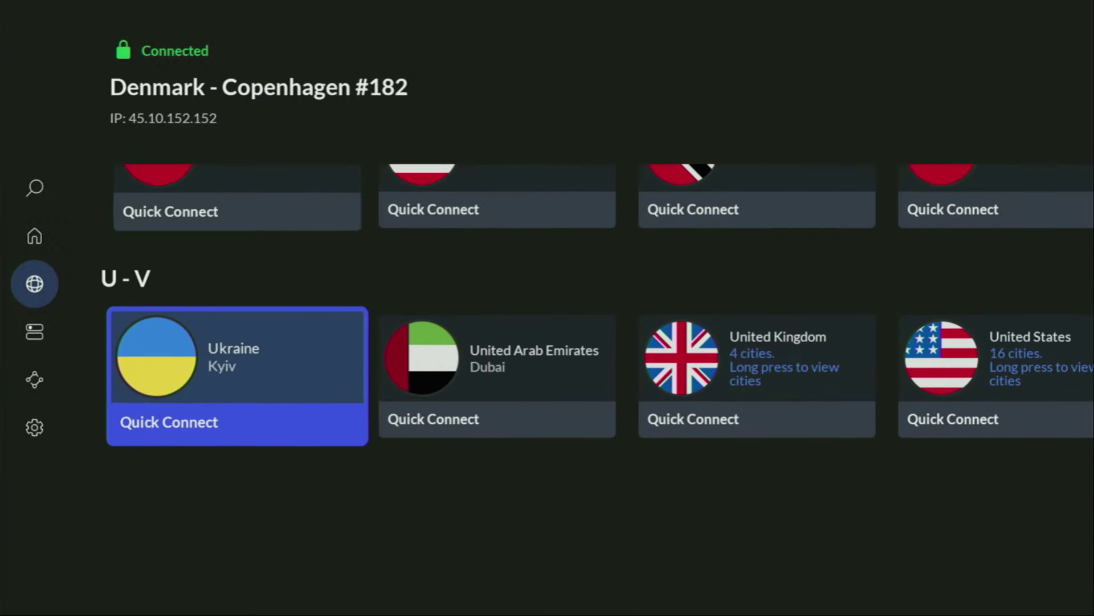
# Expand the description, open the topvpnoffer.com pinned-comment link, and highlight its 3 months extra offer
pyautogui.scroll(-7, 394, 494)
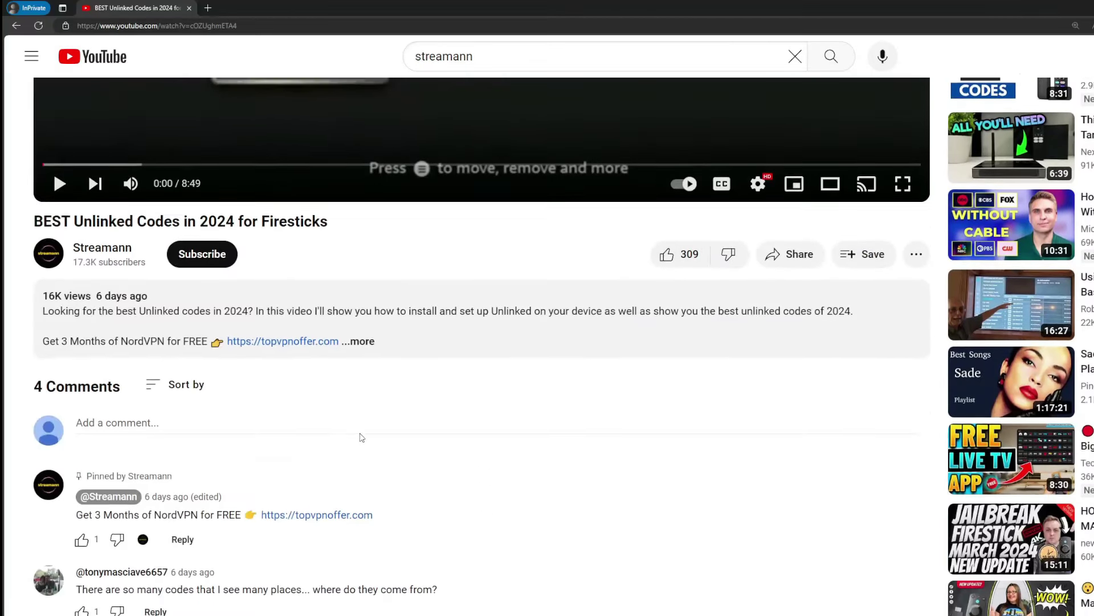
pyautogui.click(370, 342)
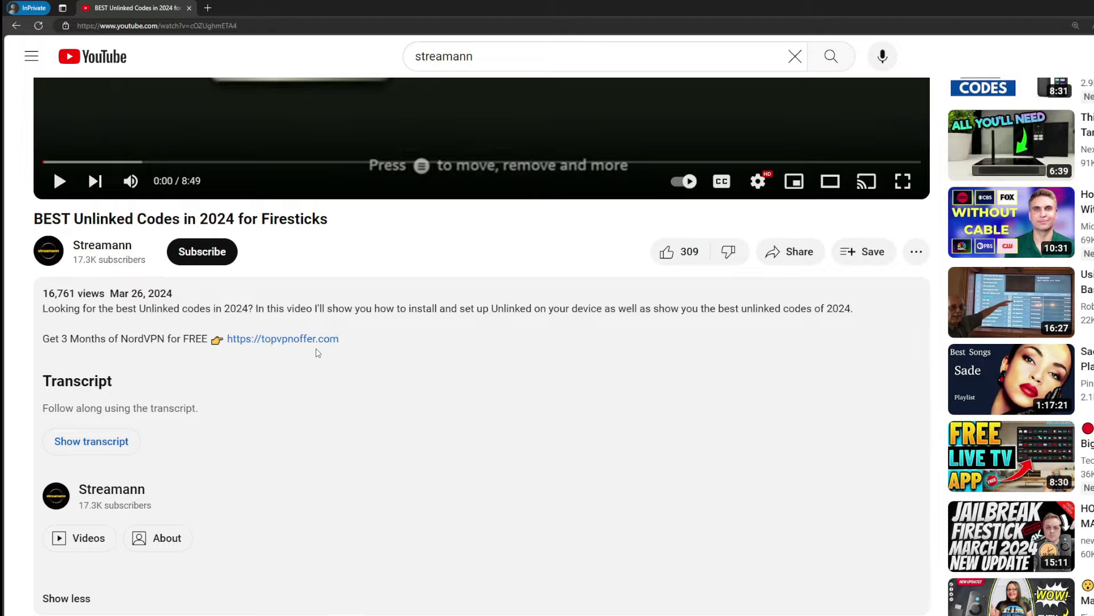
pyautogui.scroll(-6, 317, 353)
pyautogui.moveTo(378, 469)
pyautogui.mouseDown()
pyautogui.moveTo(286, 469)
pyautogui.moveTo(291, 455)
pyautogui.mouseUp()
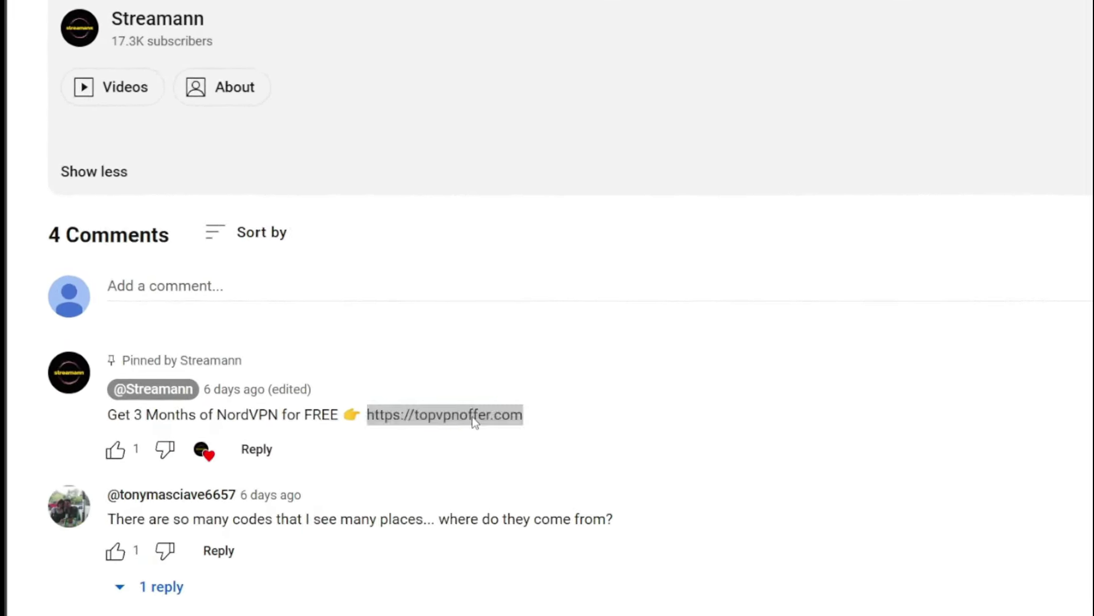
pyautogui.click(472, 416)
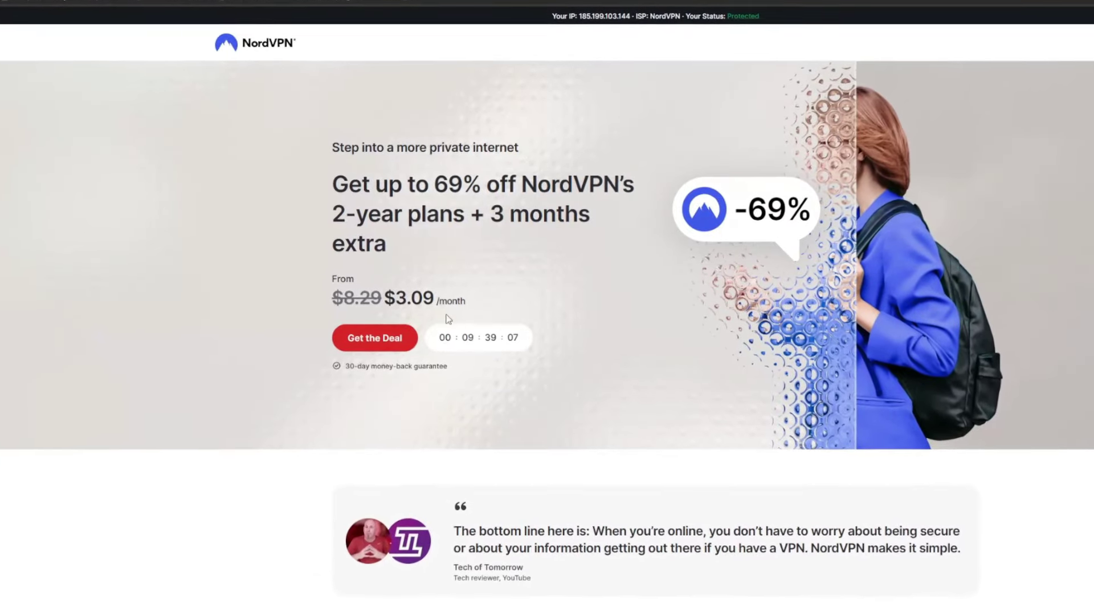
pyautogui.moveTo(491, 215)
pyautogui.mouseDown()
pyautogui.moveTo(586, 218)
pyautogui.moveTo(604, 236)
pyautogui.mouseUp()
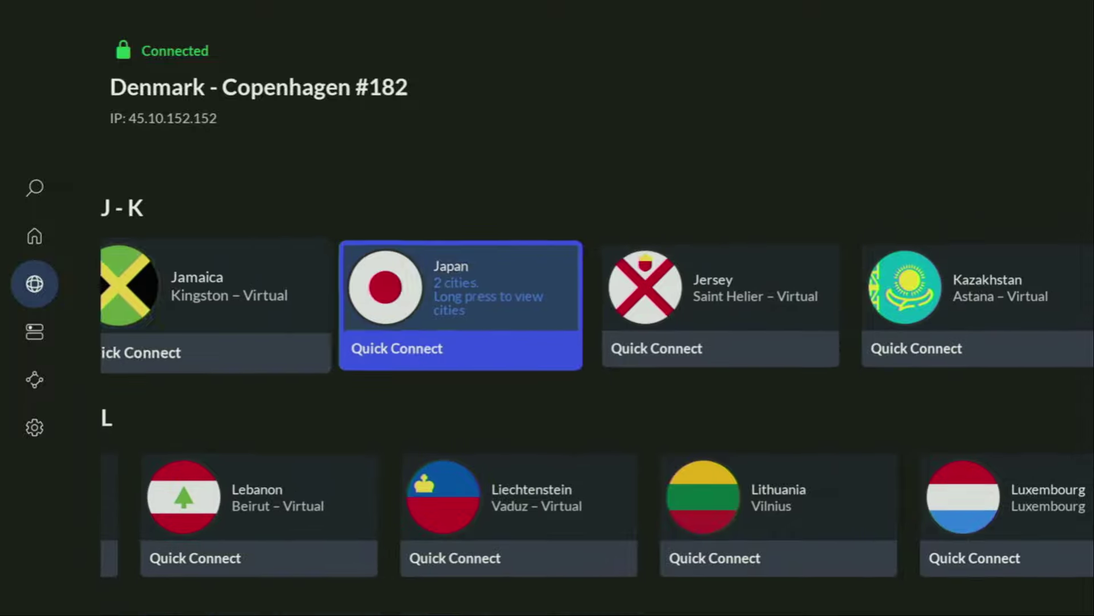
pyautogui.press('Right')
pyautogui.press('Right')
pyautogui.press('Right')
pyautogui.press('Up')
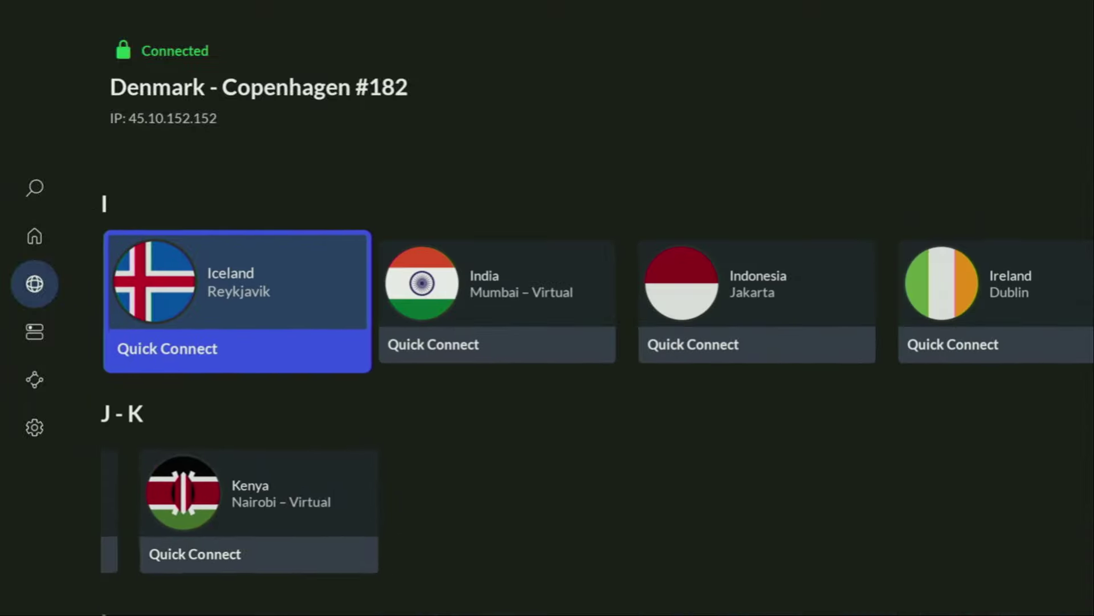
pyautogui.press('Right')
pyautogui.press('Right')
pyautogui.press('Right')
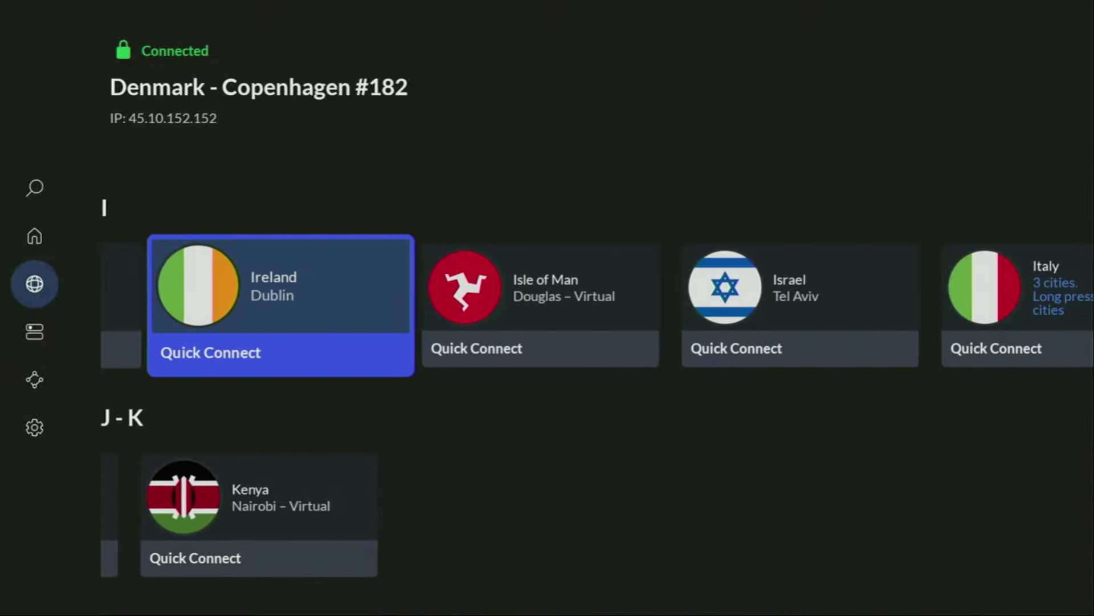
pyautogui.press('Up')
pyautogui.press('Right')
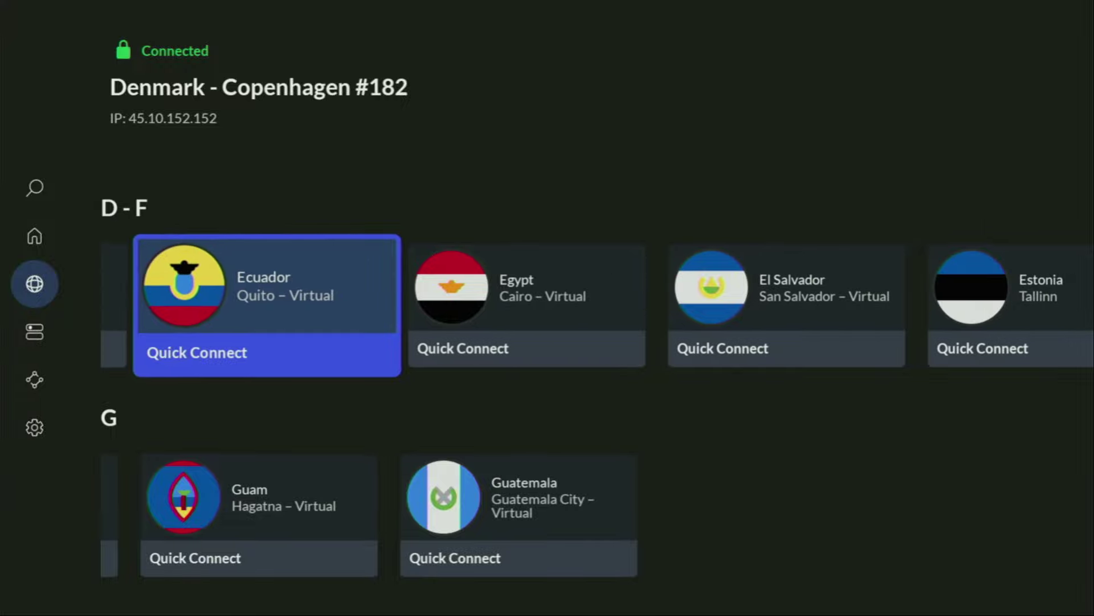
pyautogui.press('Up')
pyautogui.press('Up')
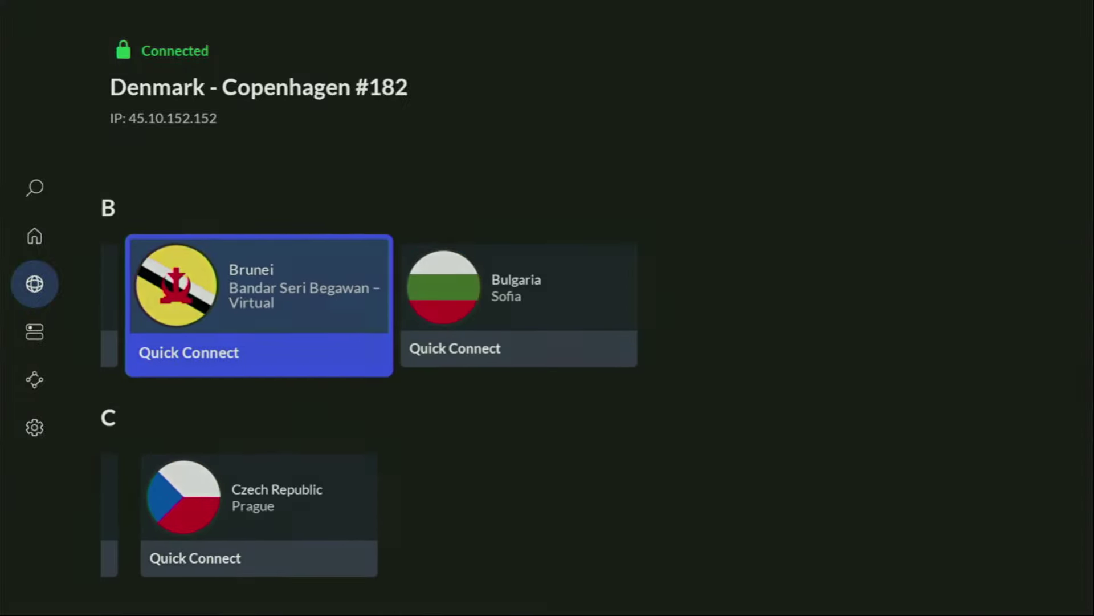
# Launch Downloader from Your Apps & Channels
pyautogui.press('Home')
pyautogui.press('Right')
pyautogui.press('Right')
pyautogui.press('Right')
pyautogui.press('Right')
pyautogui.press('Right')
pyautogui.press('Right')
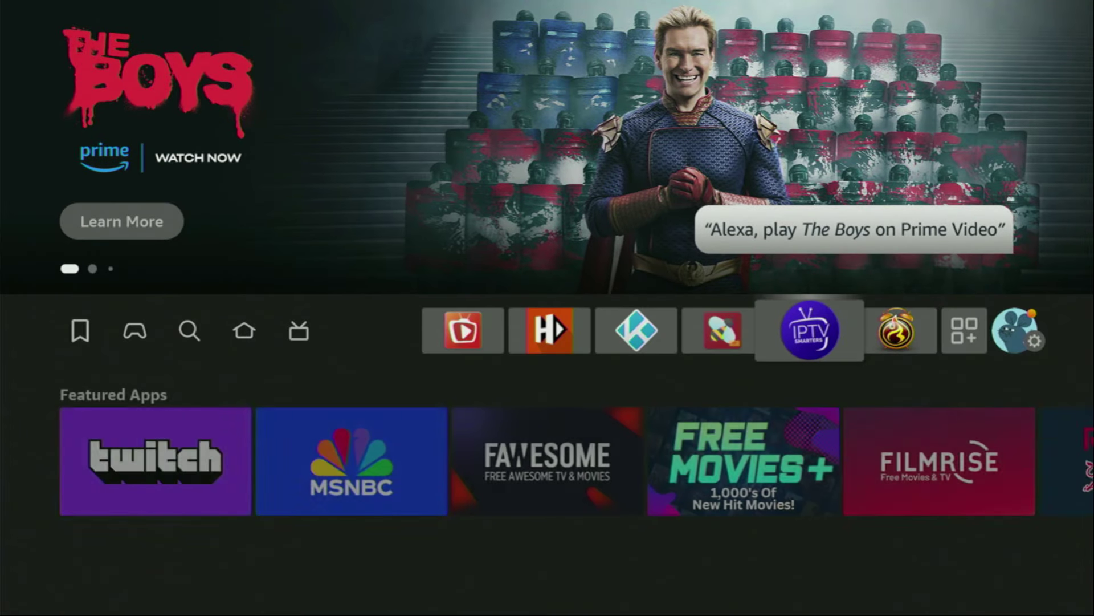
pyautogui.press('Return')
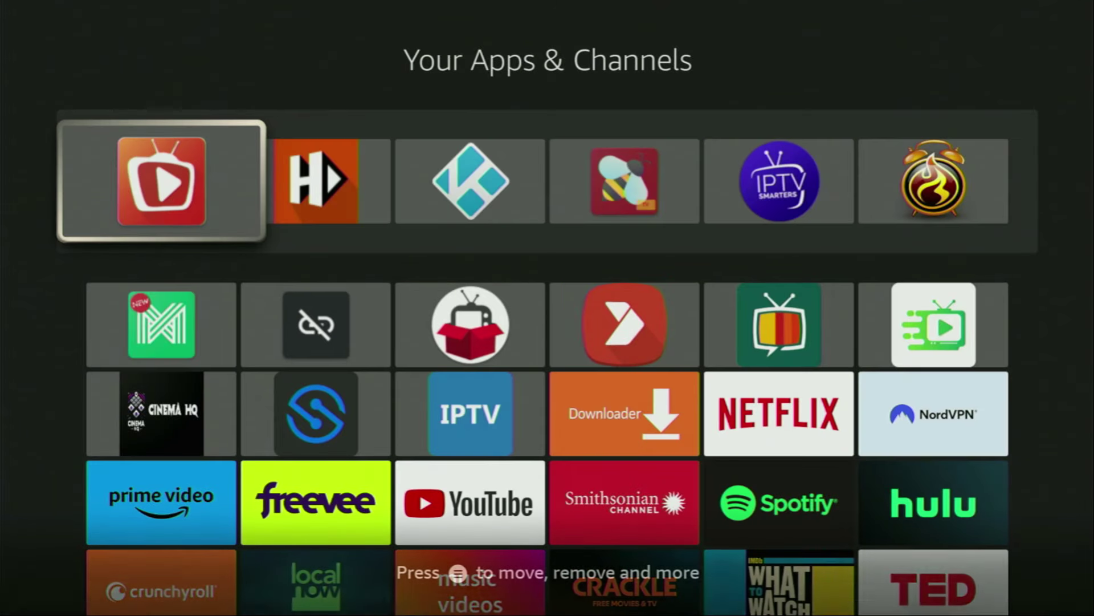
pyautogui.press('Down')
pyautogui.press('Down')
pyautogui.press('Right')
pyautogui.press('Right')
pyautogui.press('Right')
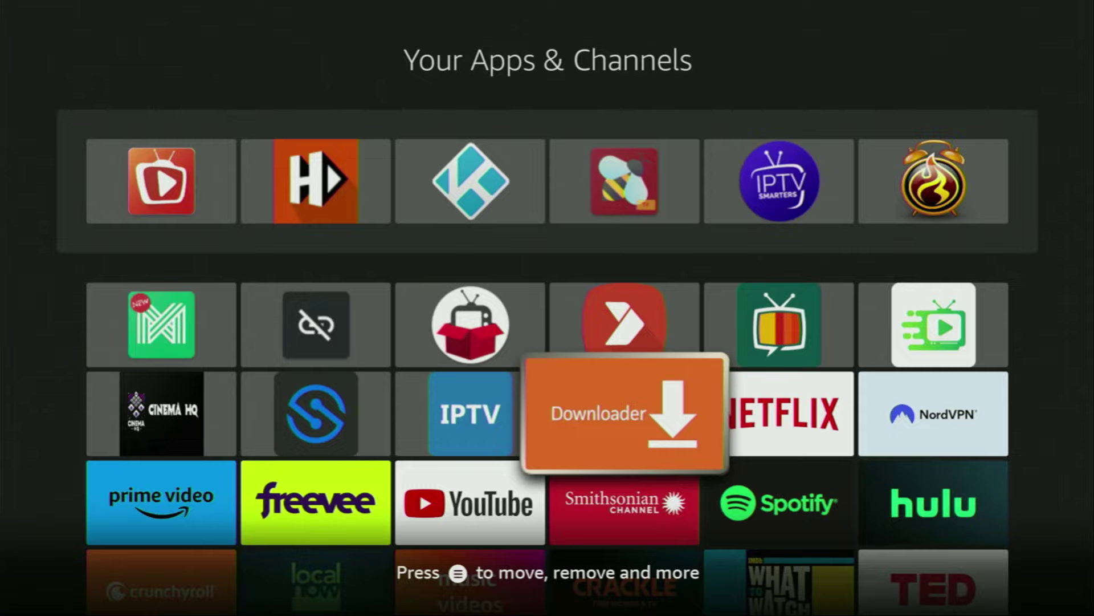
pyautogui.press('Return')
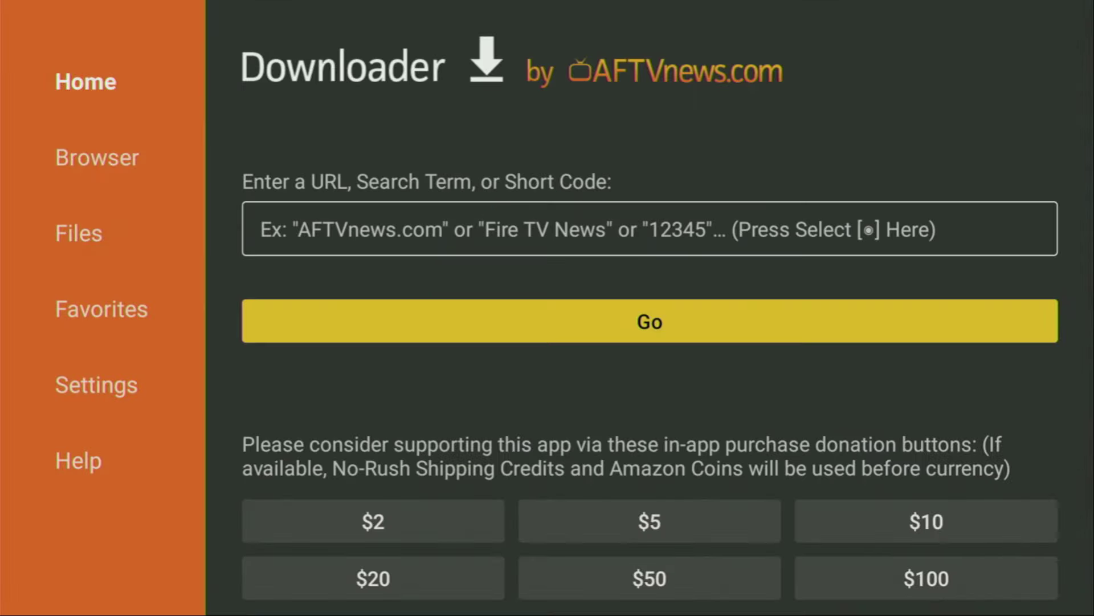
# Go to Downloader's Home section and bring up the keyboard for the URL field
pyautogui.press('Left')
pyautogui.press('Up')
pyautogui.press('Up')
pyautogui.press('Up')
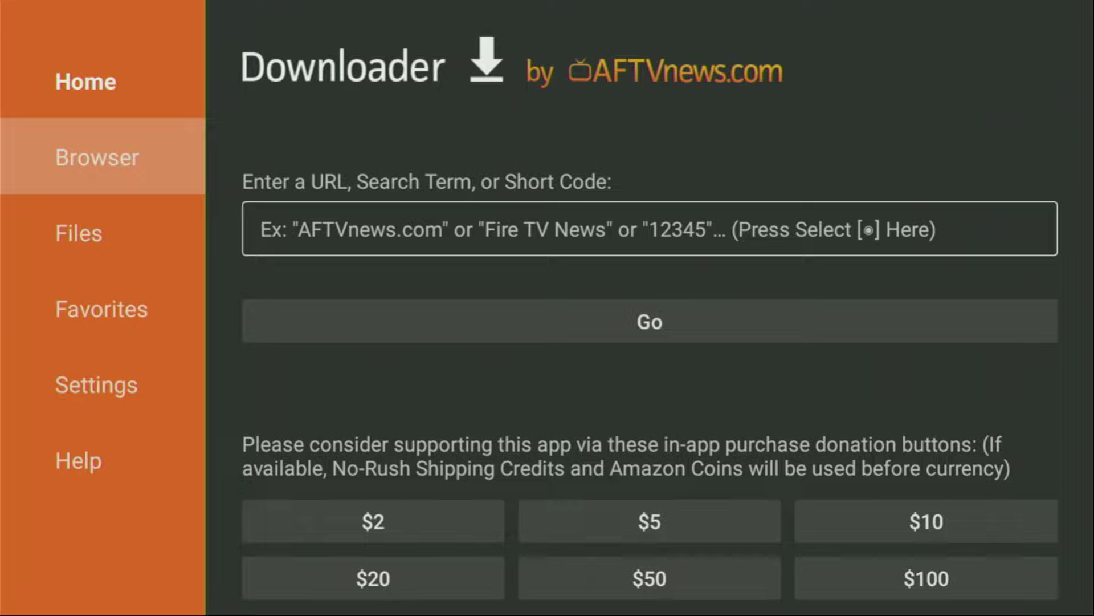
pyautogui.press('Down')
pyautogui.press('Up')
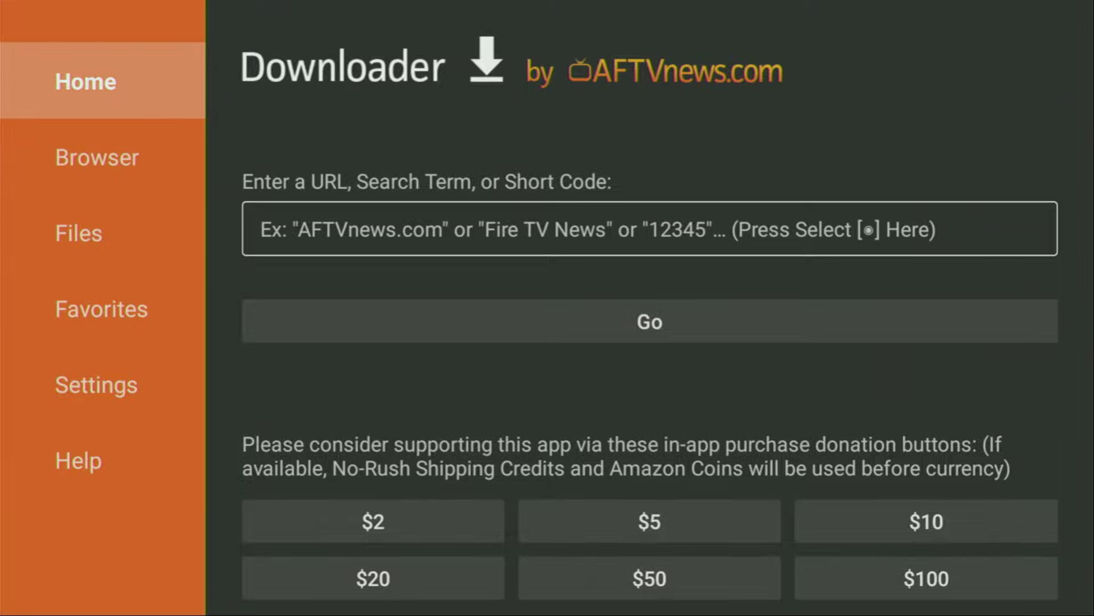
pyautogui.press('Right')
pyautogui.press('Return')
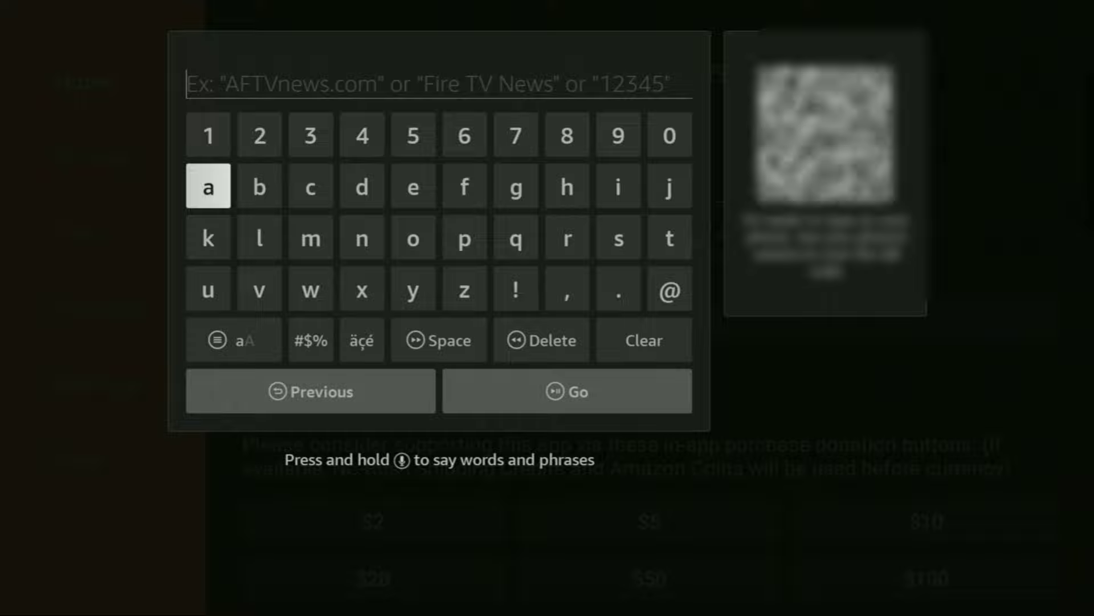
# Spell 'onstream' on the on-screen keyboard
pyautogui.press('Down')
pyautogui.press('Right')
pyautogui.press('Right')
pyautogui.press('Right')
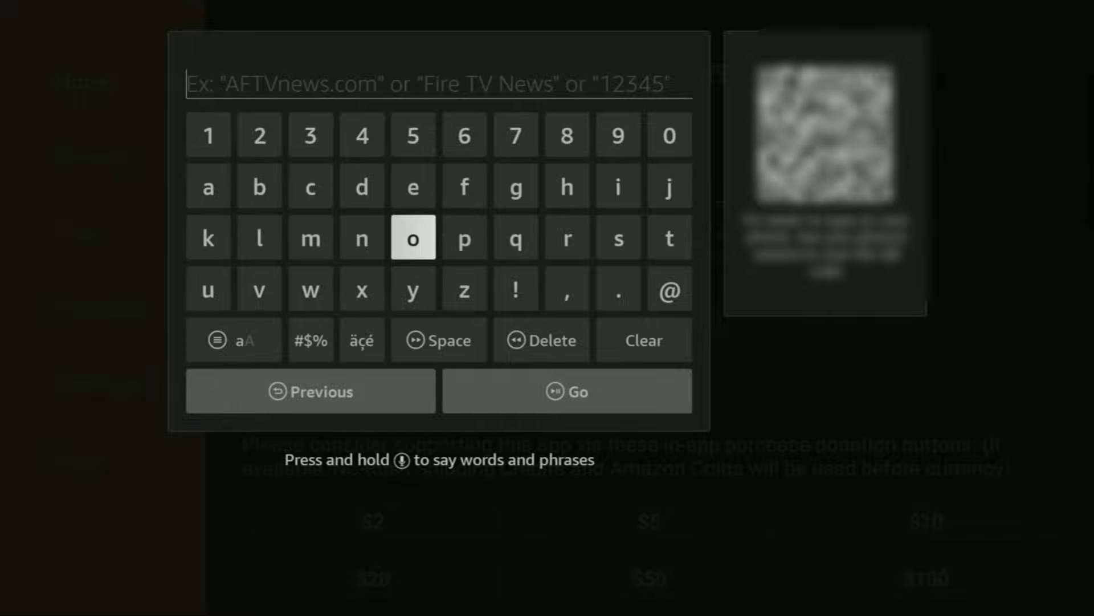
pyautogui.press('Return')
pyautogui.press('Left')
pyautogui.press('Return')
pyautogui.press('Right')
pyautogui.press('Right')
pyautogui.press('Right')
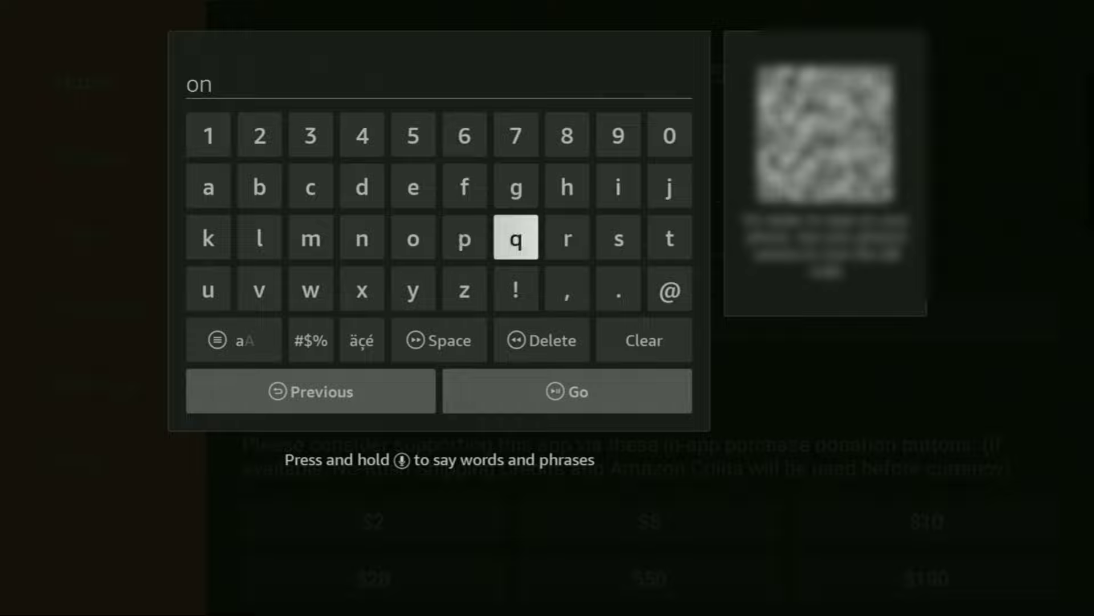
pyautogui.press('Right')
pyautogui.press('Right')
pyautogui.press('Return')
pyautogui.press('Right')
pyautogui.press('Return')
pyautogui.press('Left')
pyautogui.press('Left')
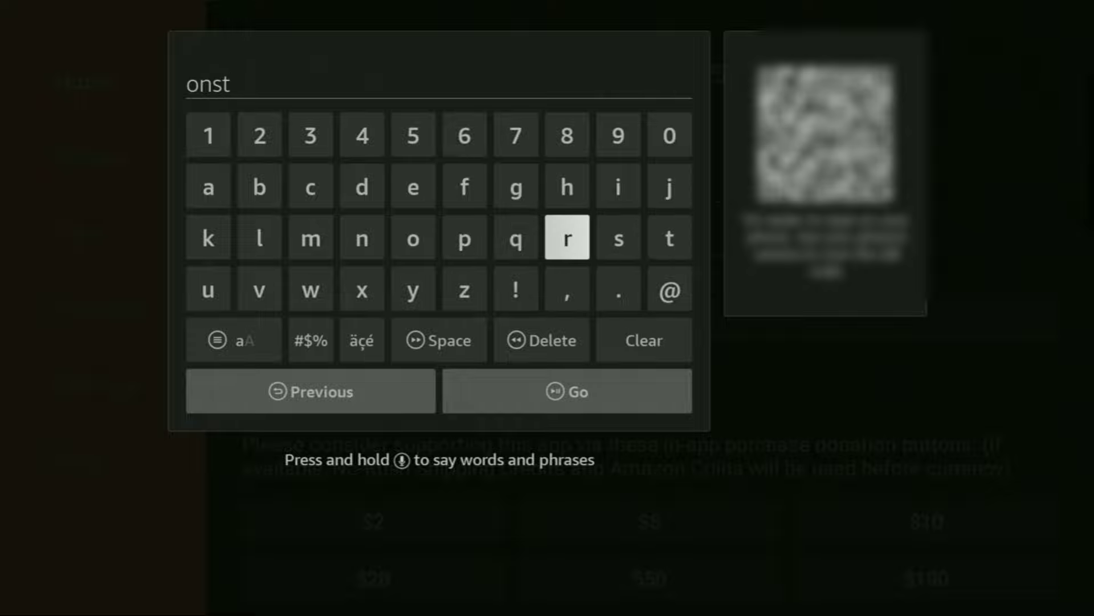
pyautogui.press('Return')
pyautogui.press('Up')
pyautogui.press('Left')
pyautogui.press('Left')
pyautogui.press('Left')
pyautogui.press('Return')
pyautogui.press('Left')
pyautogui.press('Left')
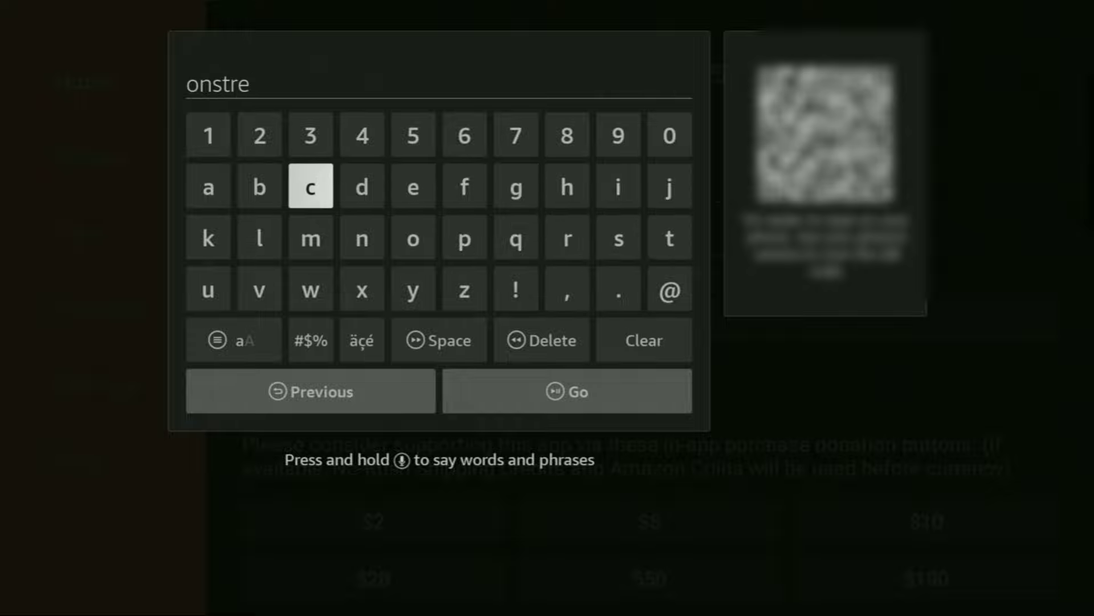
# Add the '.so' ending to complete the address onstream.so and move toward Go
pyautogui.press('Left')
pyautogui.press('Left')
pyautogui.press('Return')
pyautogui.press('Down')
pyautogui.press('Right')
pyautogui.press('Right')
pyautogui.press('Return')
pyautogui.press('Down')
pyautogui.press('Right')
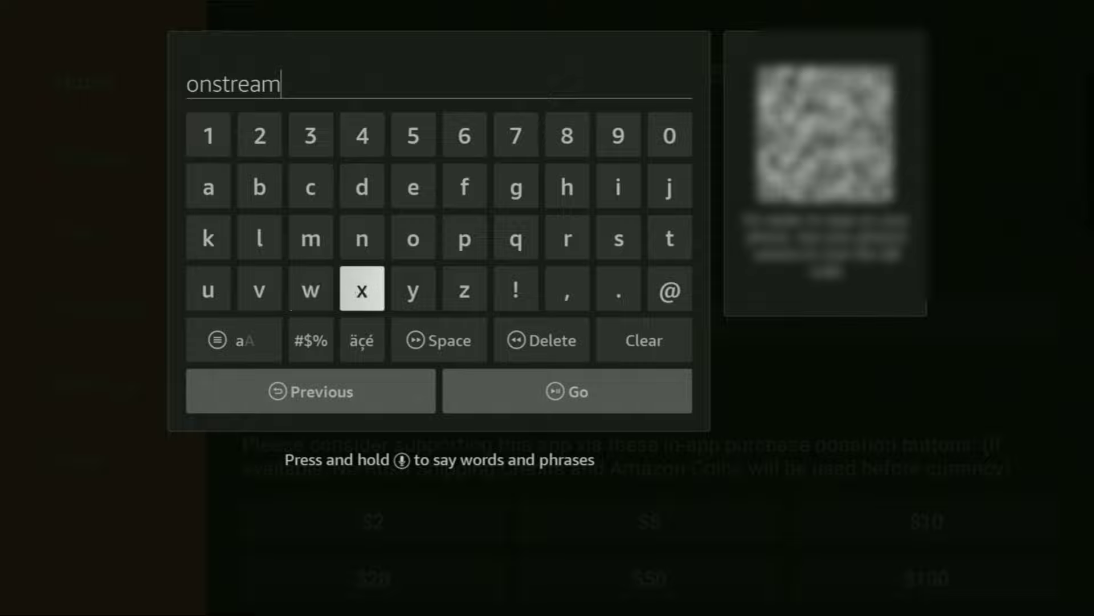
pyautogui.press('Right')
pyautogui.press('Right')
pyautogui.press('Right')
pyautogui.press('Return')
pyautogui.press('Up')
pyautogui.press('Return')
pyautogui.press('Left')
pyautogui.press('Left')
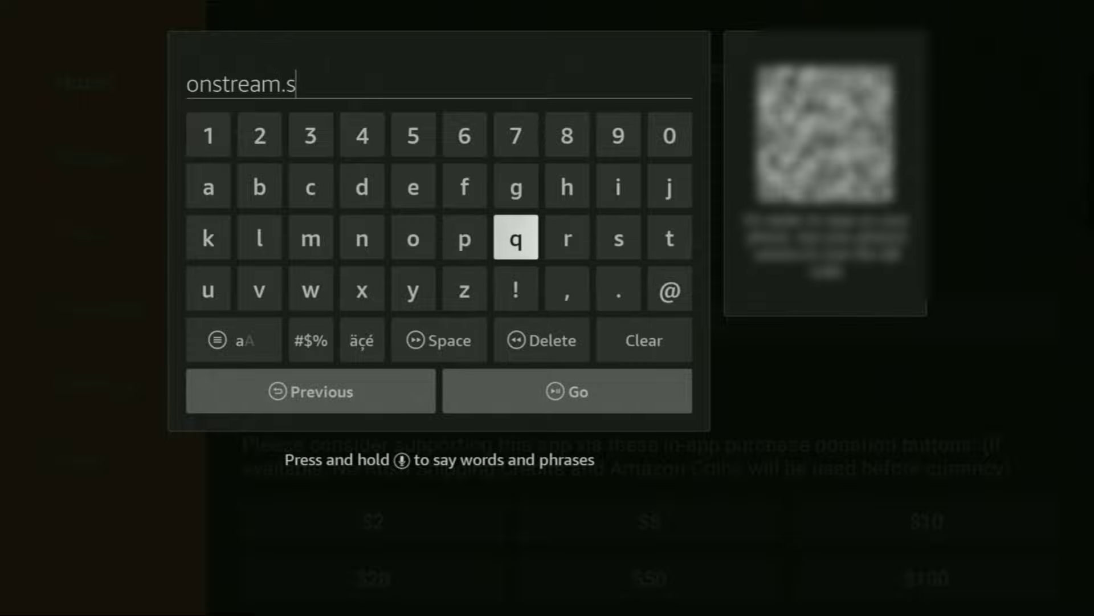
pyautogui.press('Left')
pyautogui.press('Left')
pyautogui.press('Return')
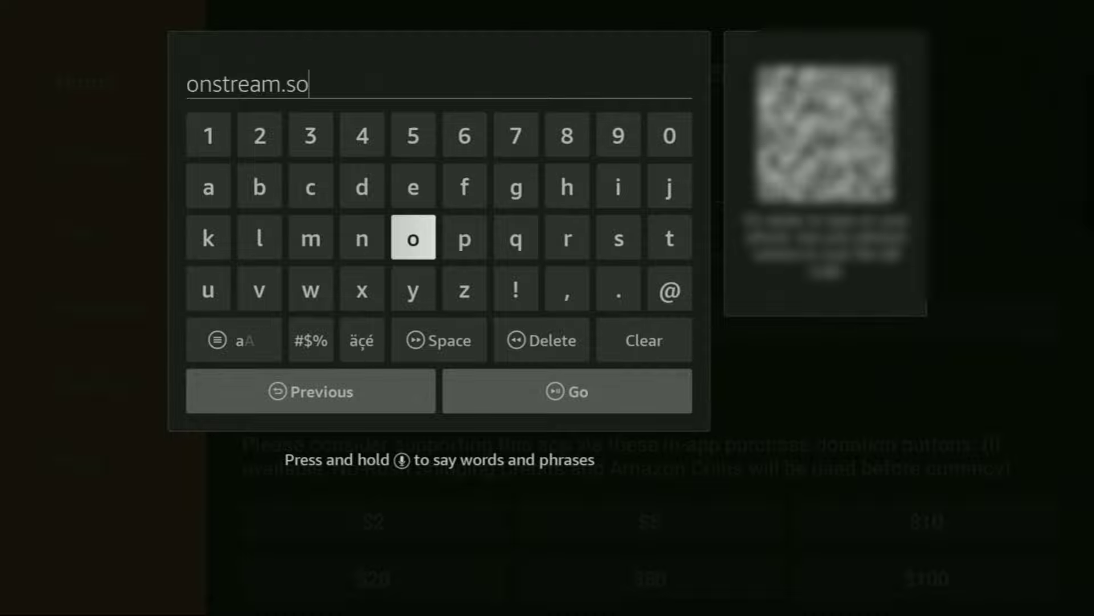
pyautogui.press('Down')
pyautogui.press('Down')
pyautogui.press('Down')
# Load onstream.so, scroll the page, and jump to its Download OnStream section
pyautogui.press('Right')
pyautogui.press('Return')
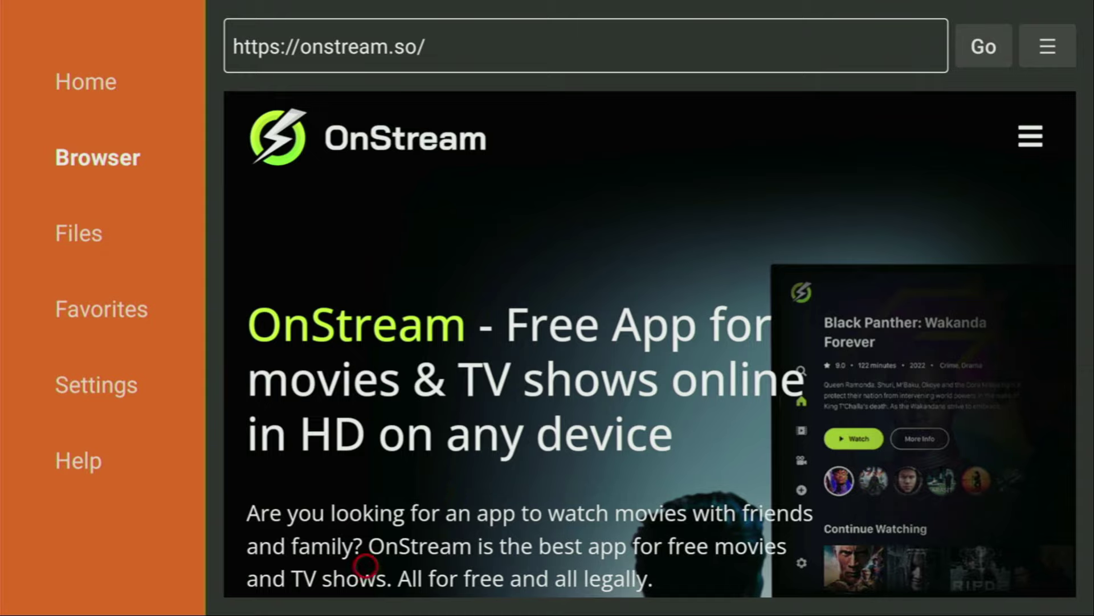
pyautogui.scroll(-10, 365, 566)
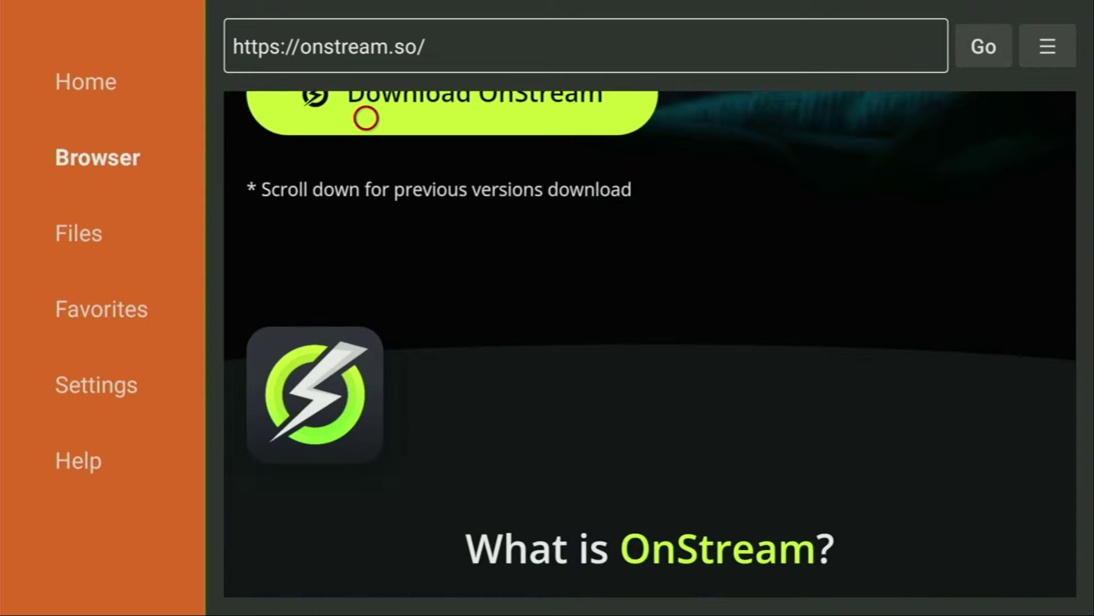
pyautogui.scroll(3, 366, 118)
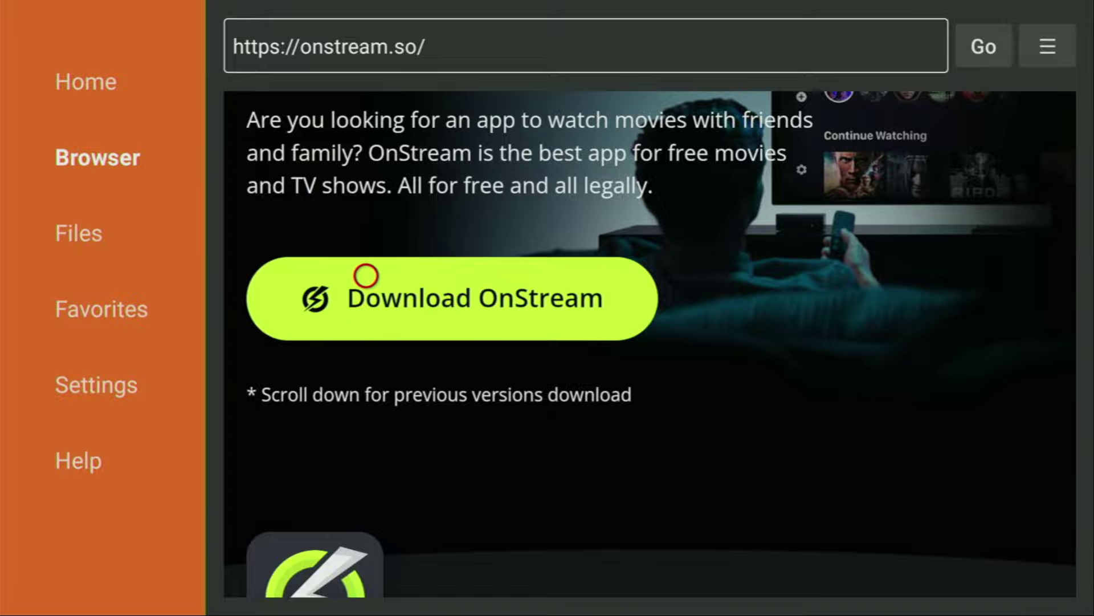
pyautogui.click(365, 285)
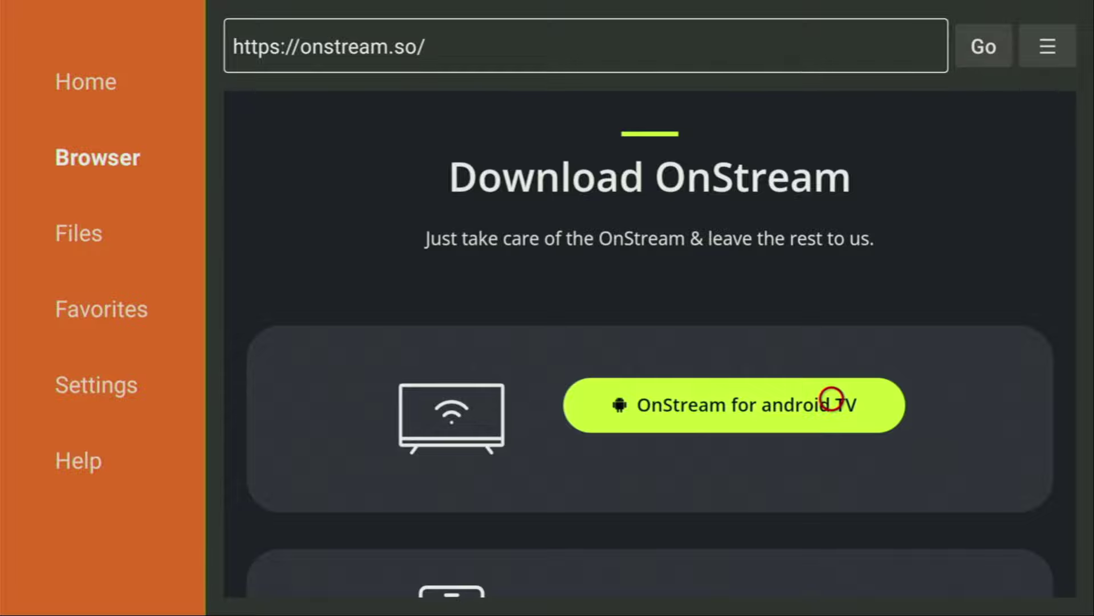
# Install OnStream for Android TV, then delete and confirm removal of onstream-tv-latest.apk
pyautogui.click(775, 398)
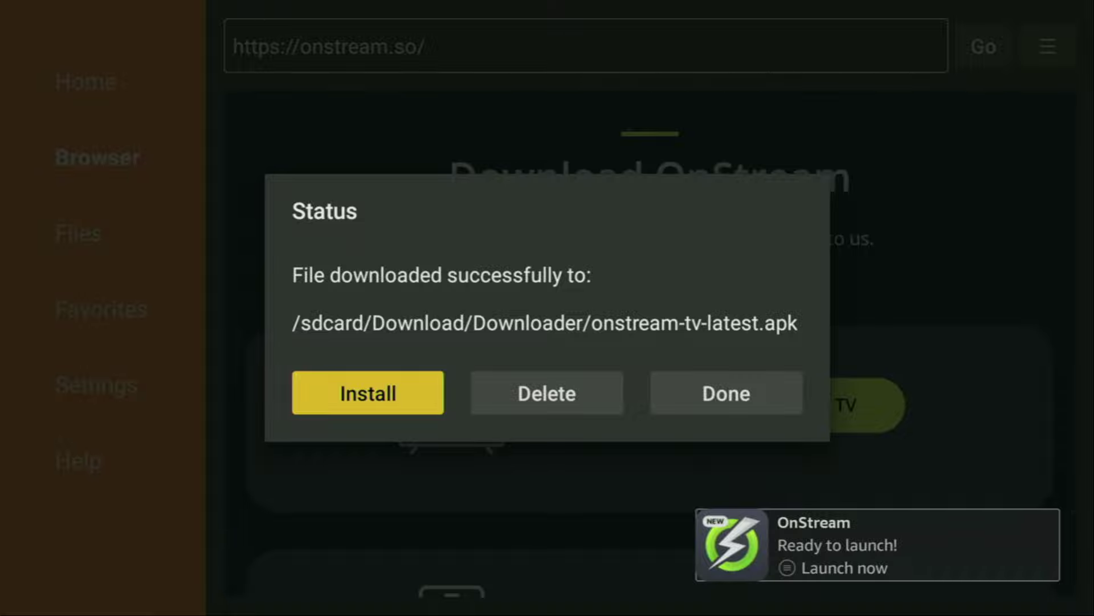
pyautogui.press('Right')
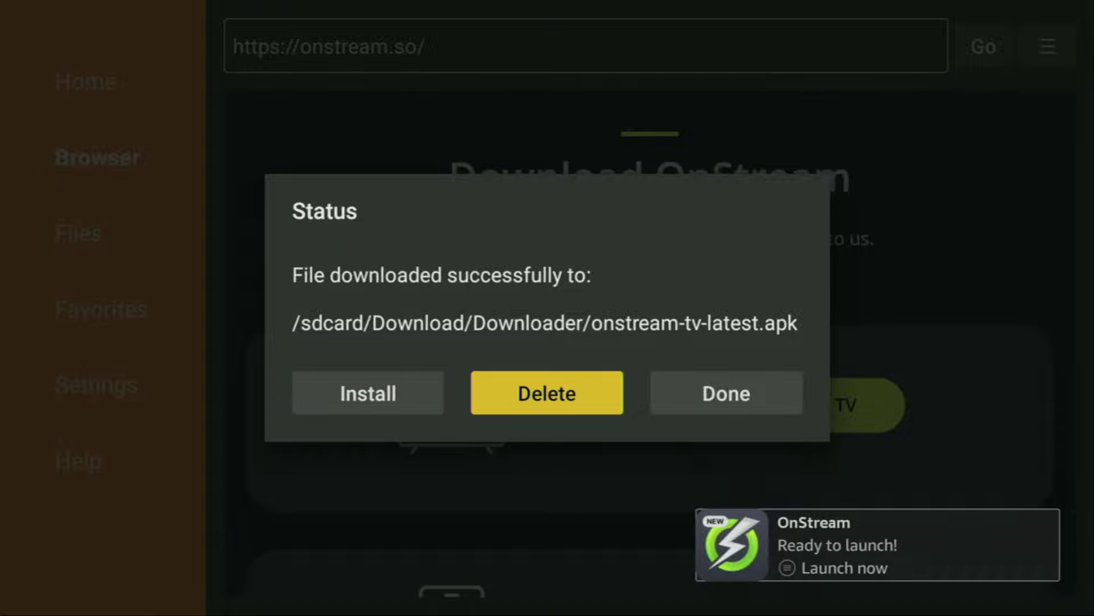
pyautogui.press('Return')
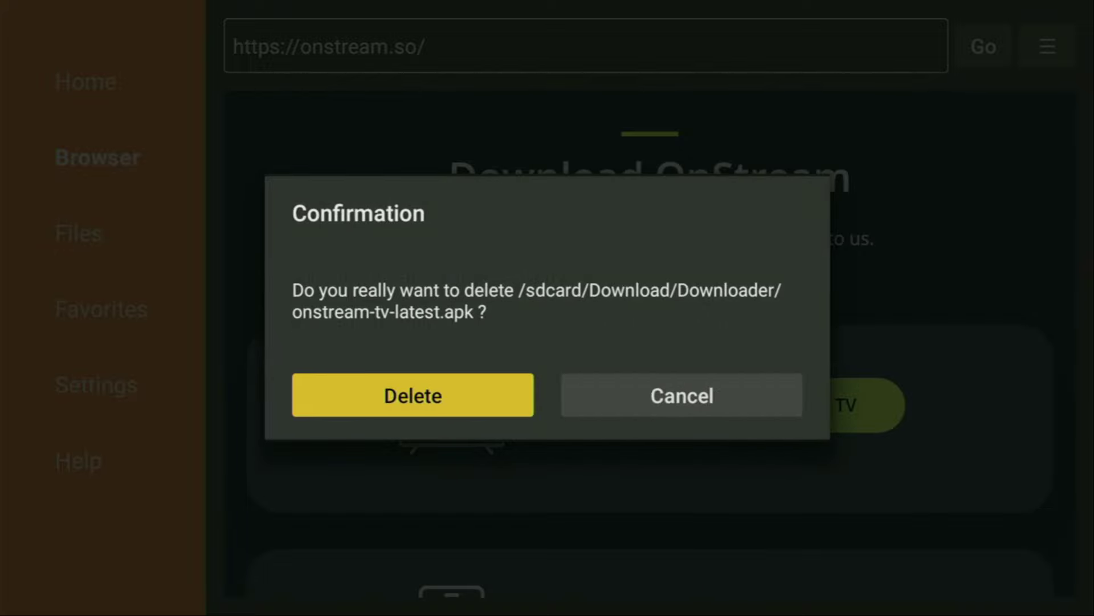
pyautogui.press('Return')
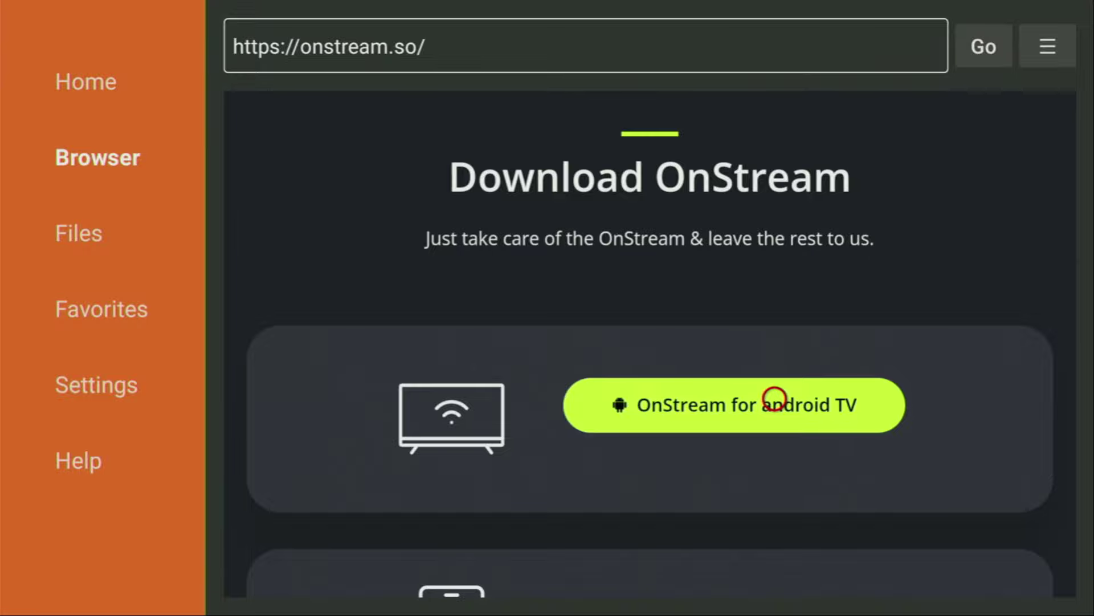
# From Home, make OnStream the first favorite in Your Apps & Channels using Move to front
pyautogui.press('Home')
pyautogui.press('Right')
pyautogui.press('Right')
pyautogui.press('Right')
pyautogui.press('Right')
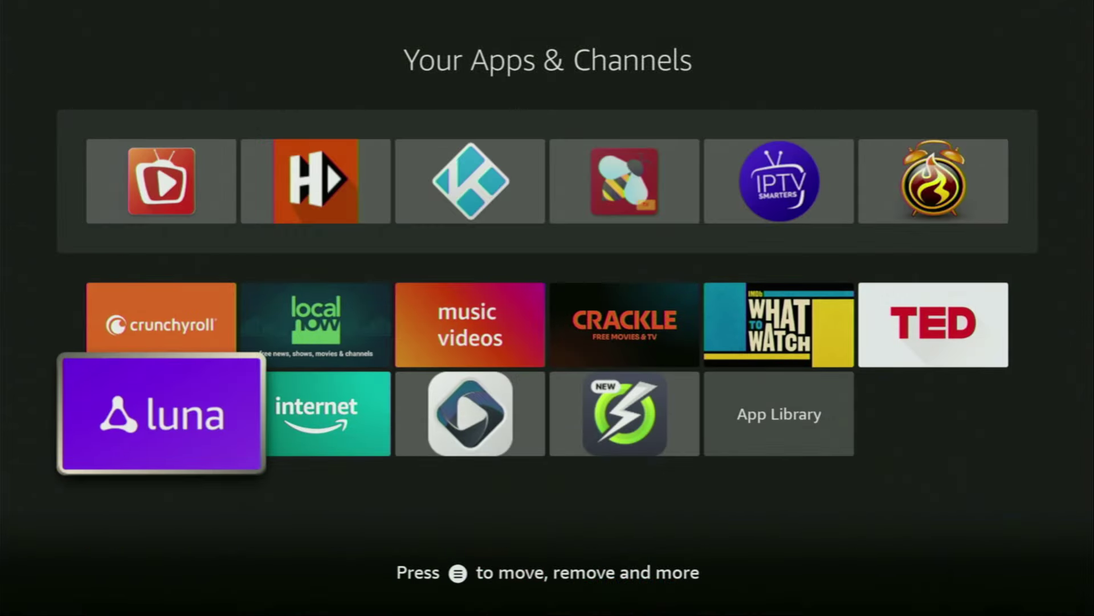
pyautogui.press('Right')
pyautogui.press('Right')
pyautogui.press('Right')
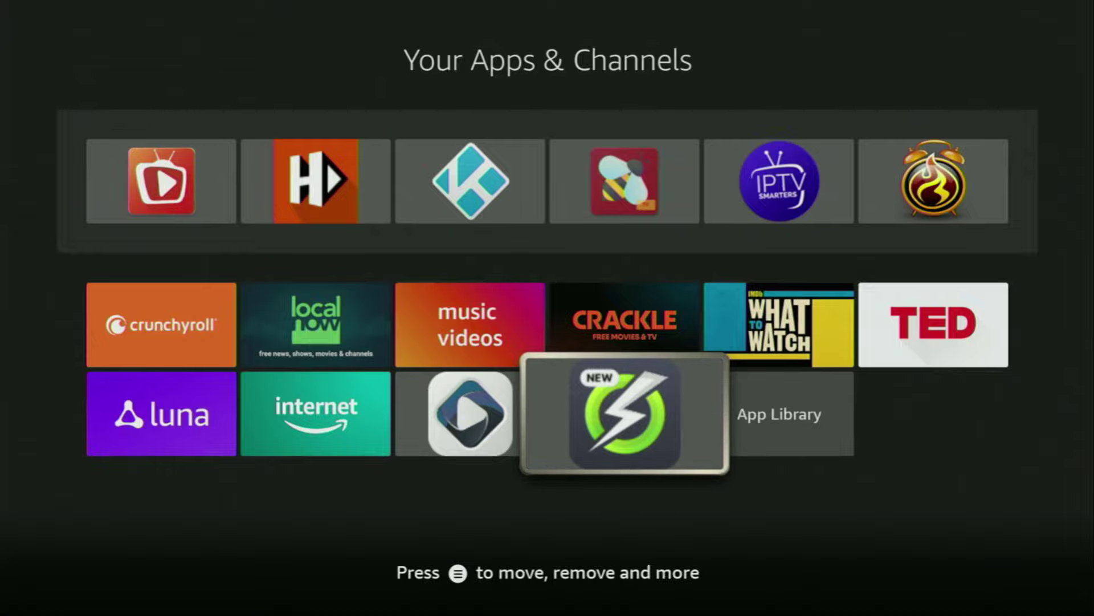
pyautogui.press('Menu')
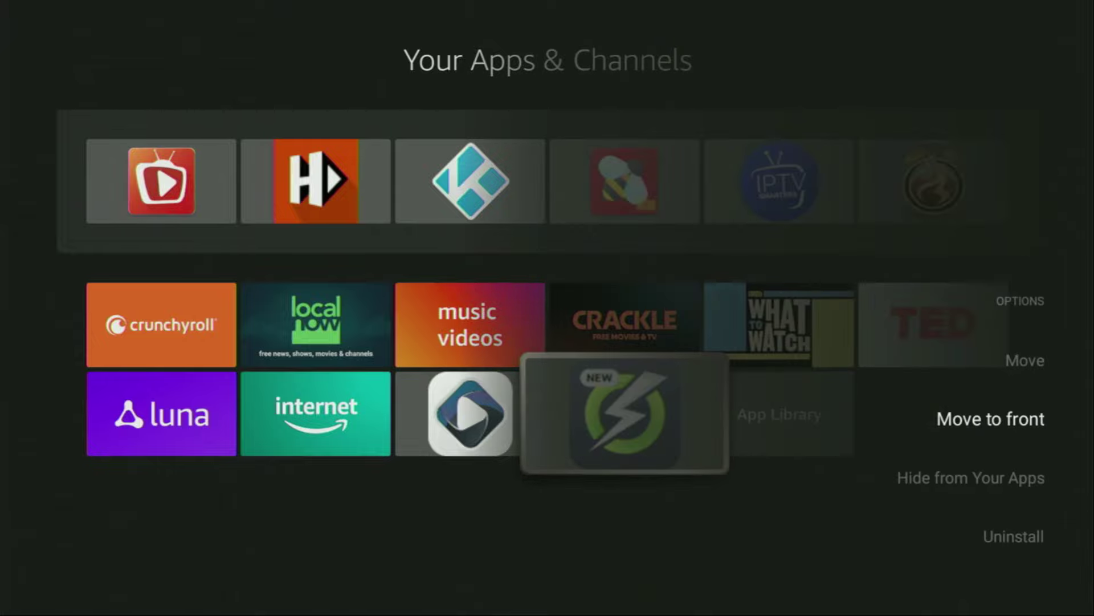
pyautogui.press('Return')
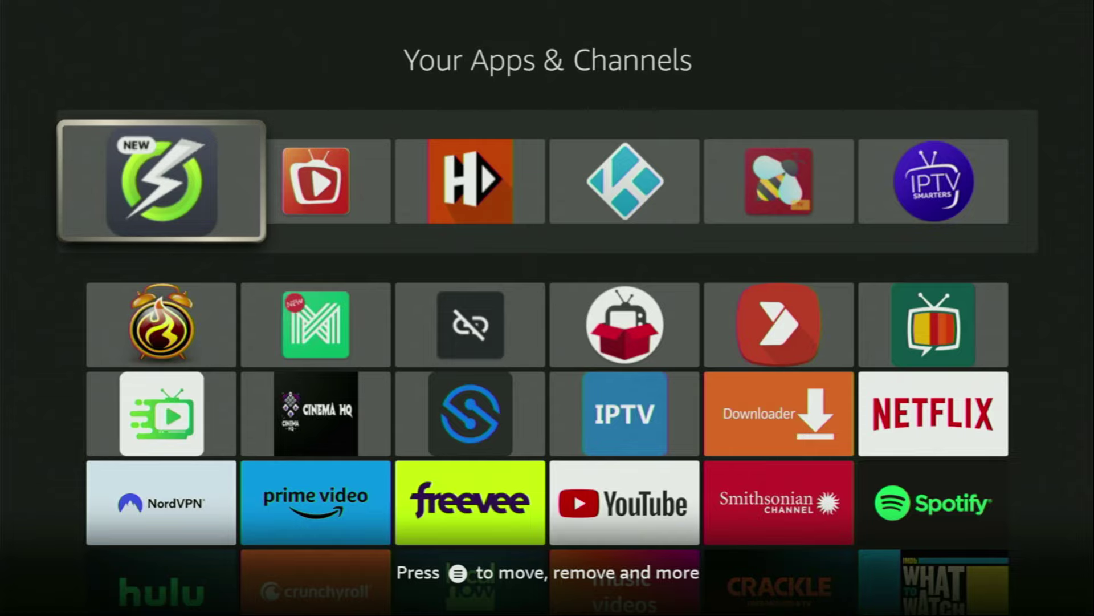
pyautogui.press('Down')
pyautogui.press('Down')
pyautogui.press('Down')
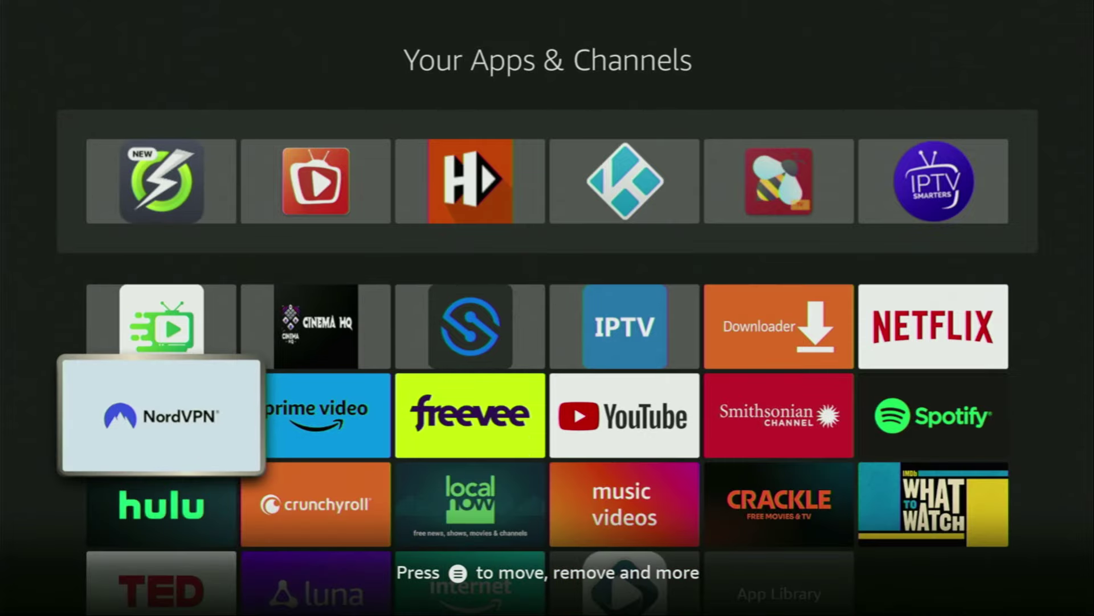